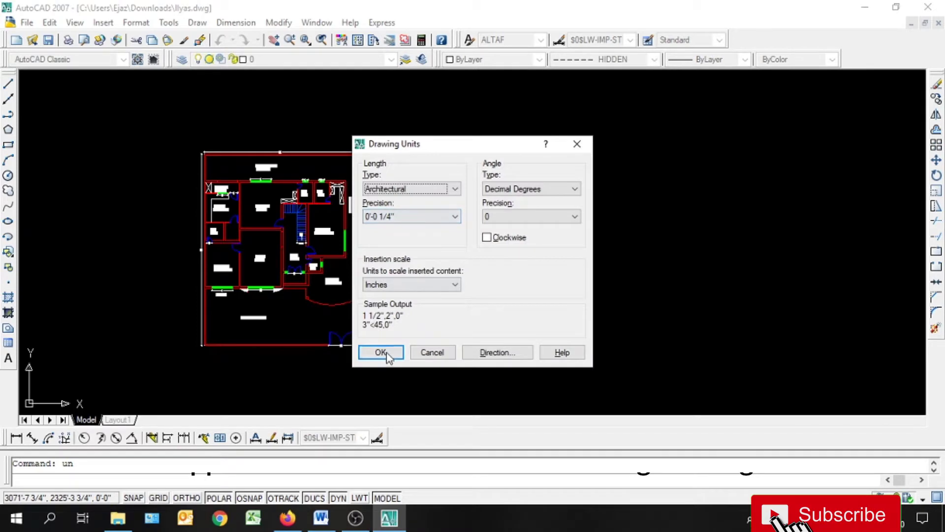
Step: Check the primary units in the current dimension style's overrides and close the Dimension Style Manager
type("d")
key("Return")
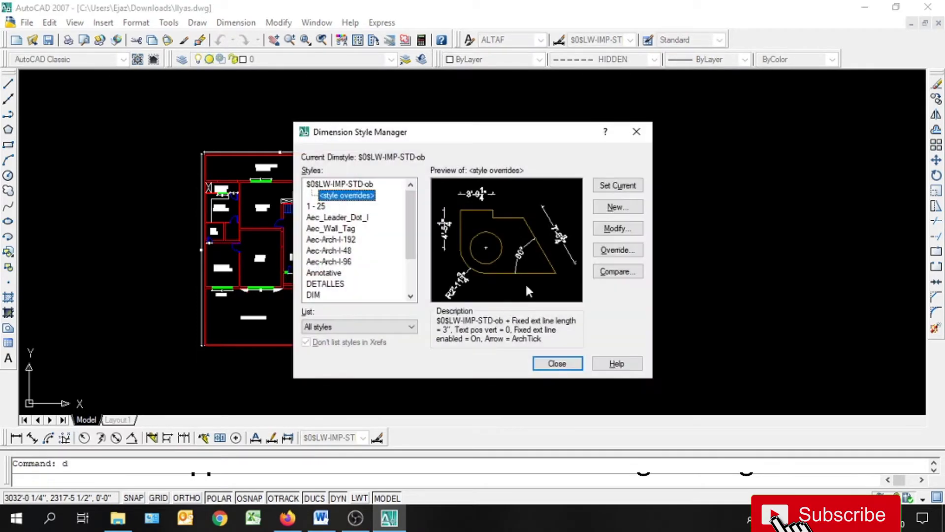
left_click(618, 249)
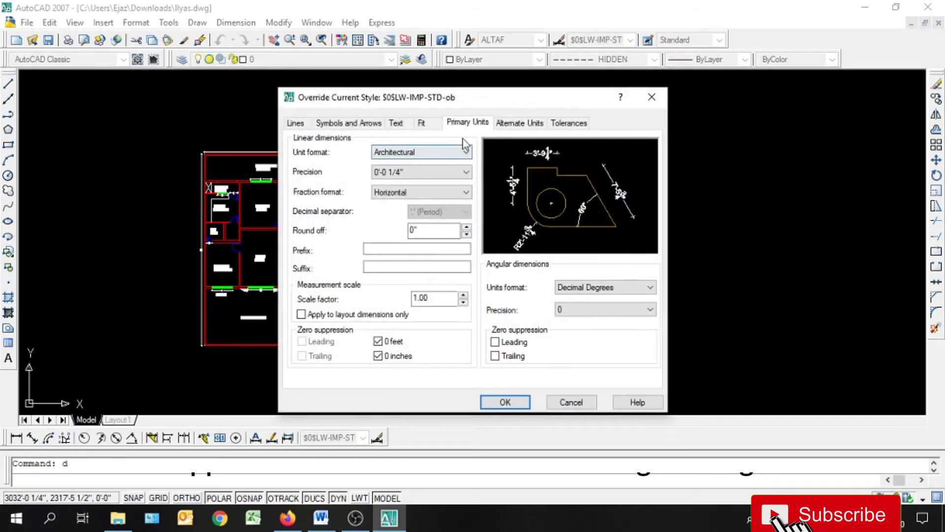
left_click(505, 402)
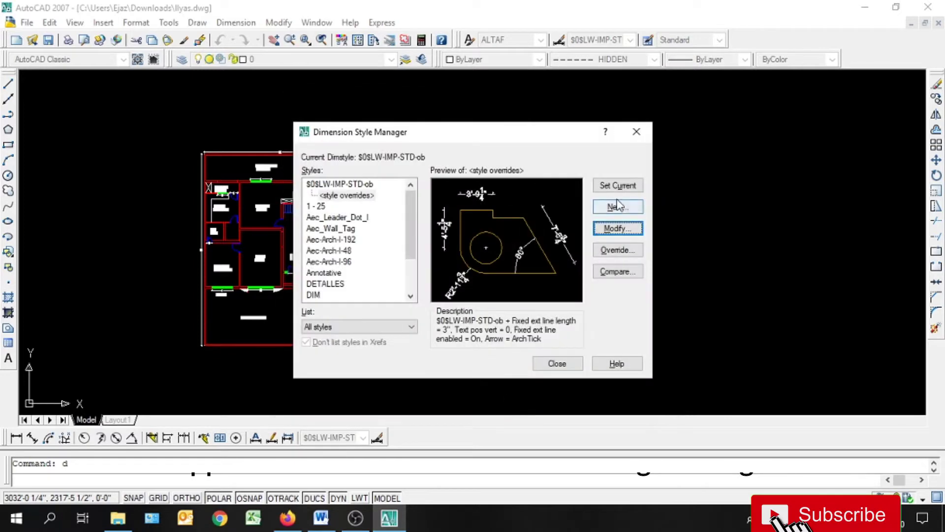
left_click(560, 359)
key("Escape")
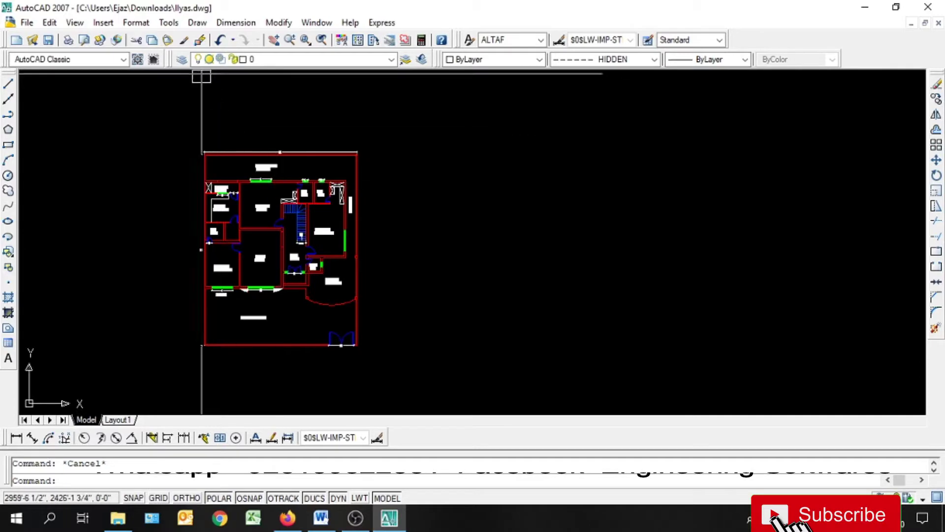
left_click(181, 59)
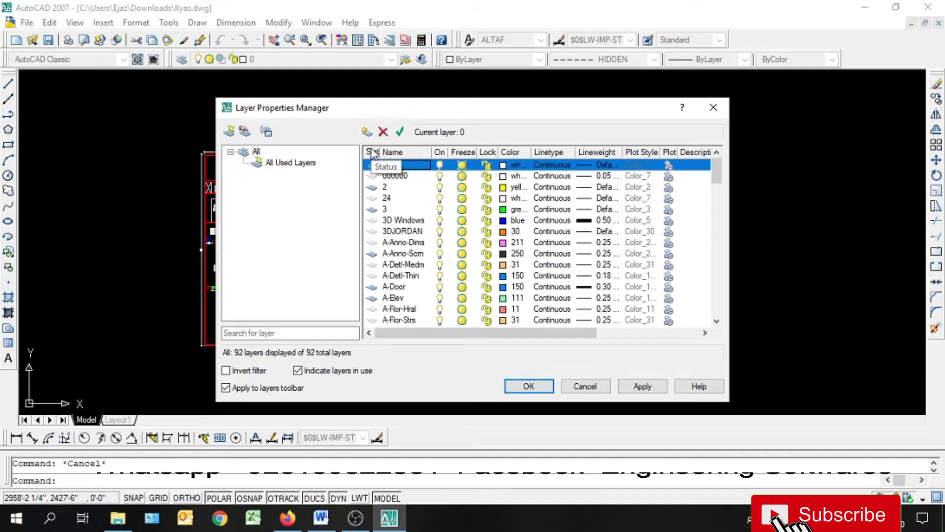
left_click(366, 131)
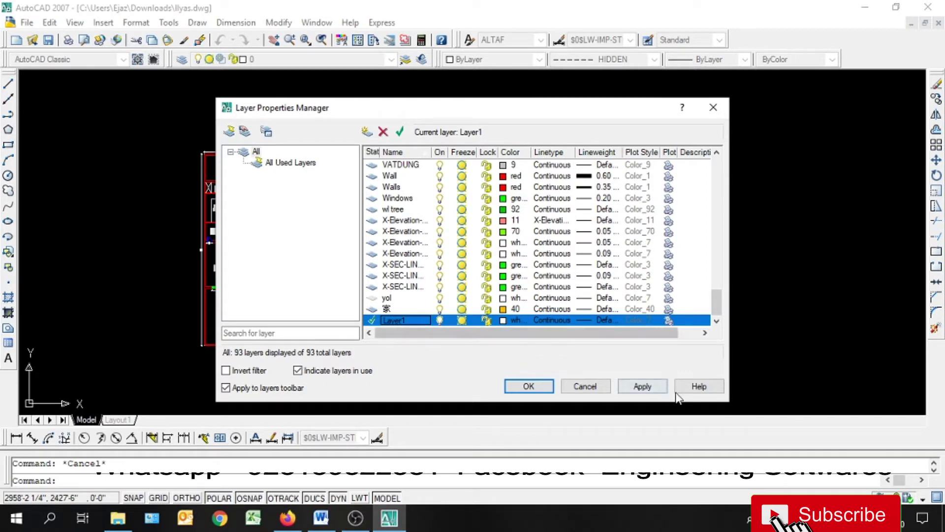
left_click(590, 384)
left_click(487, 116)
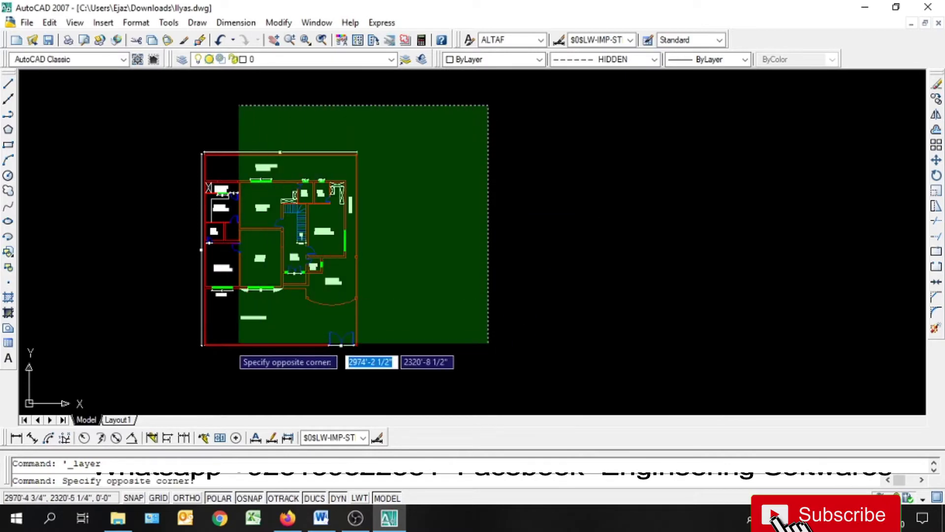
left_click(137, 376)
left_click(364, 75)
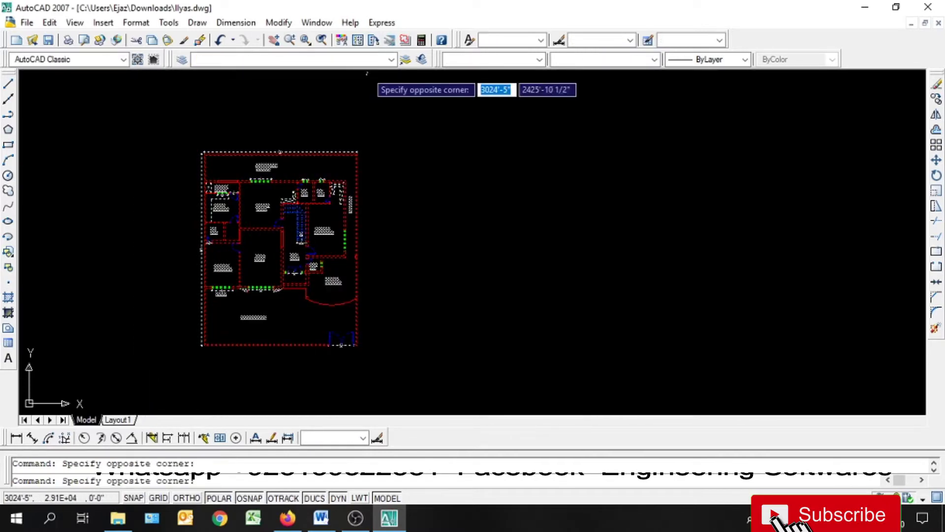
left_click(348, 73)
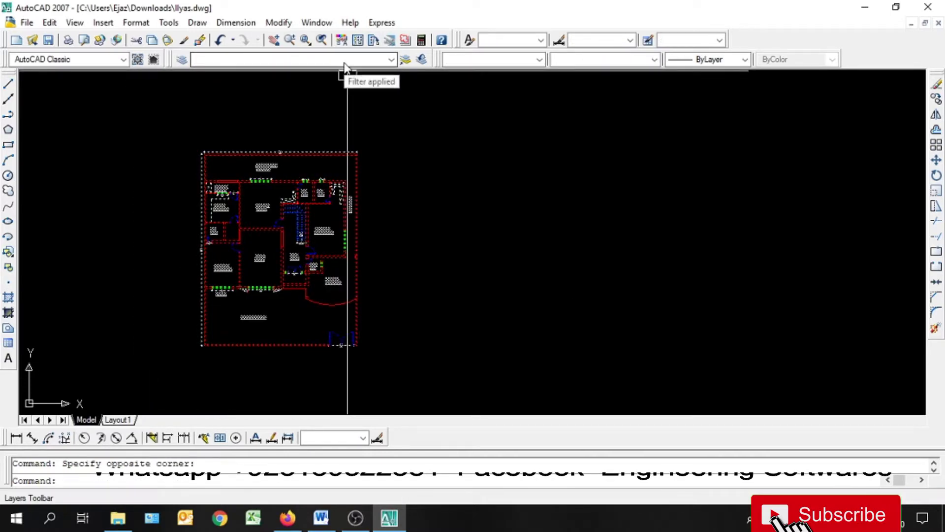
key("Escape")
Step: Create a new layer in the Layer Properties Manager, using layer 000000 as its basis
left_click(181, 59)
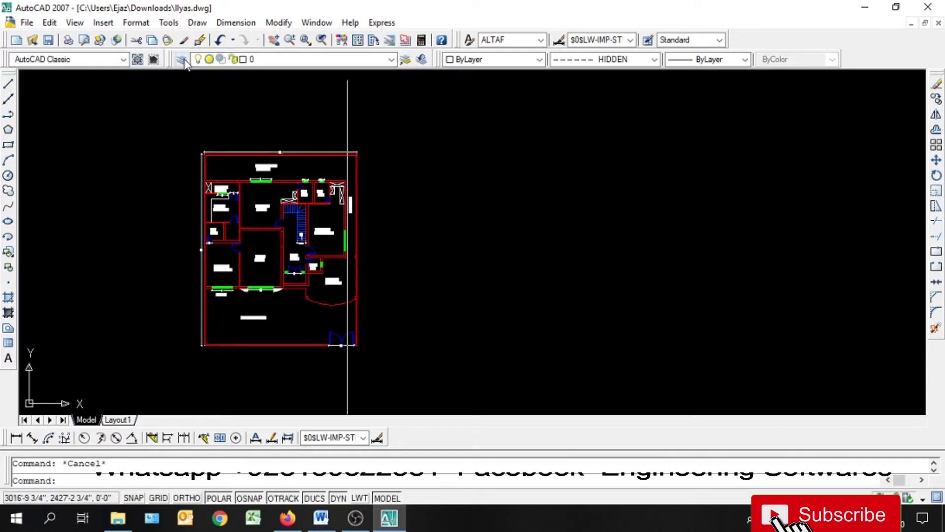
scroll(487, 291, "down", 20)
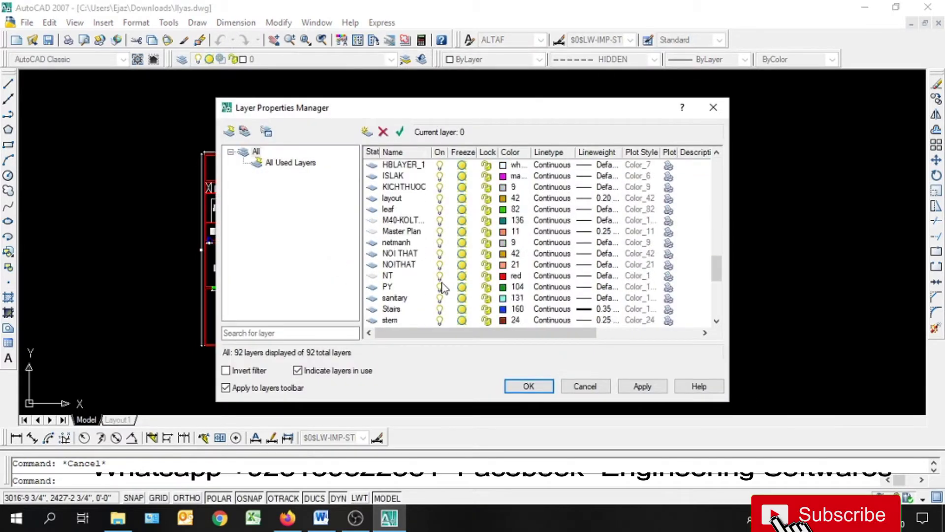
scroll(429, 290, "up", 15)
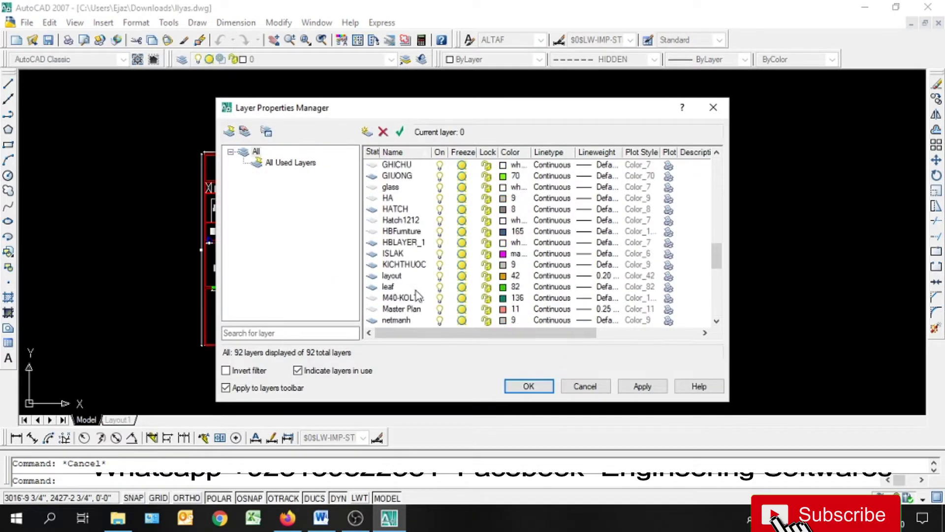
scroll(416, 287, "down", 2)
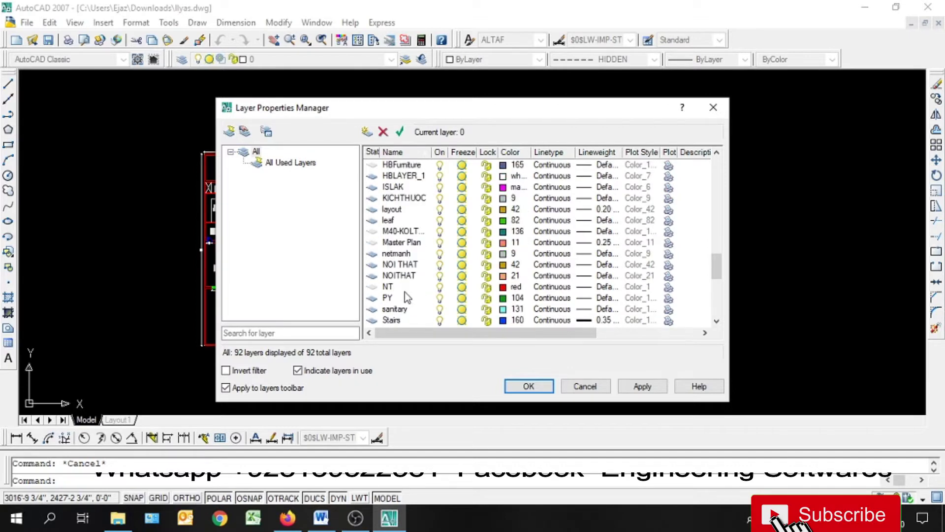
left_click(401, 298)
scroll(404, 276, "up", 8)
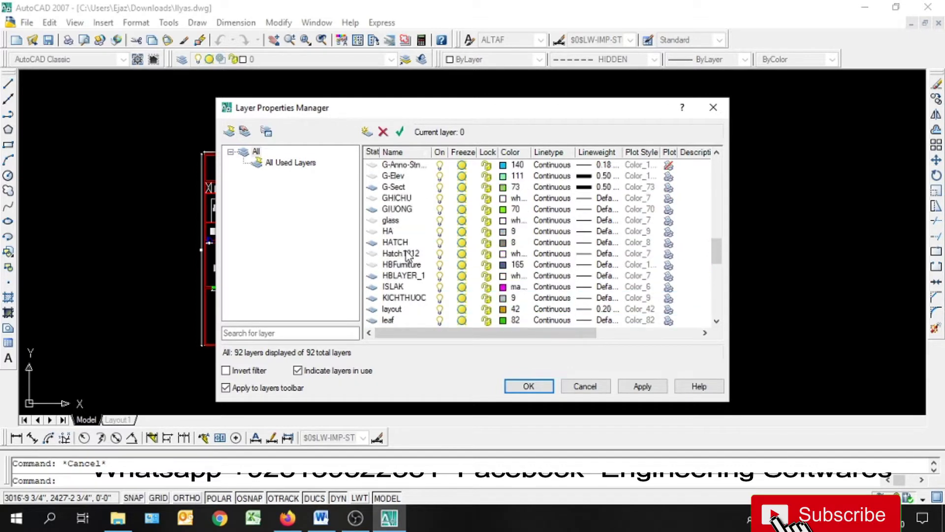
scroll(409, 246, "up", 10)
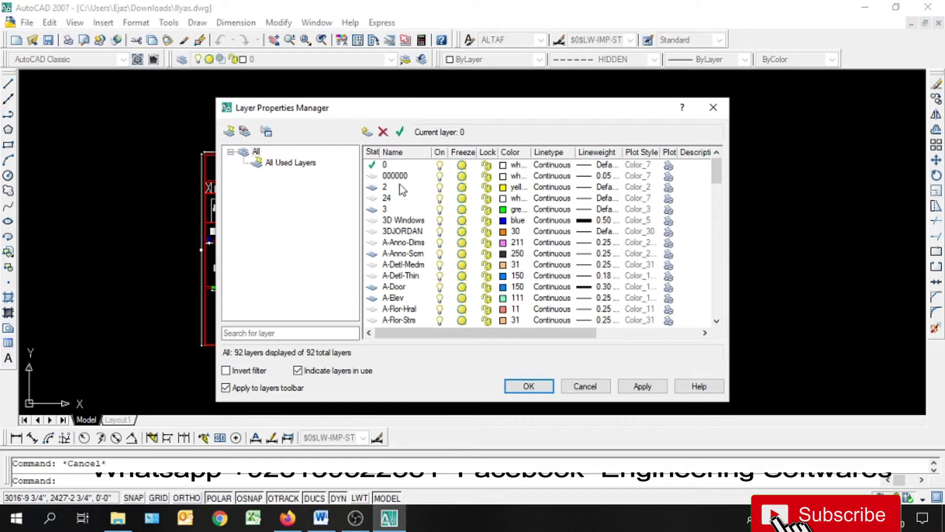
left_click(400, 176)
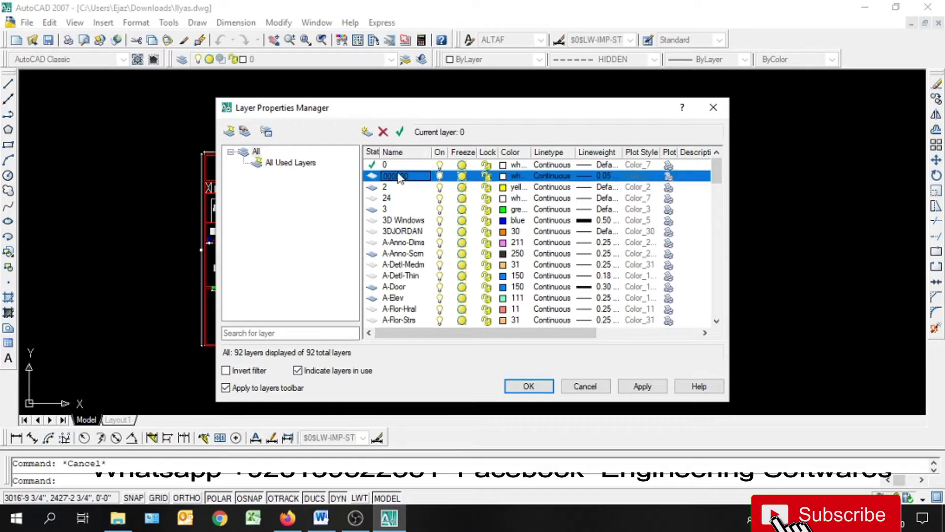
left_click(373, 137)
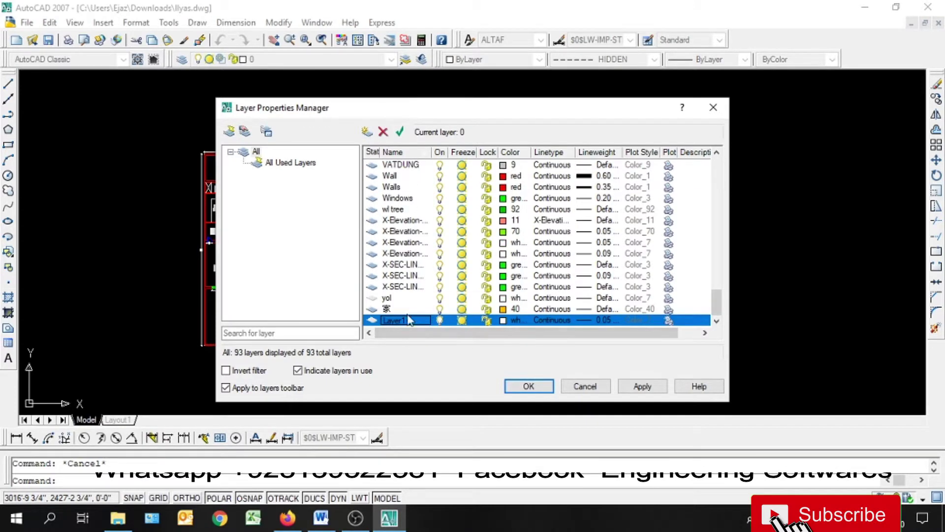
Step: Make the new layer current and rename it 2D Drawings
scroll(401, 291, "up", 2)
scroll(400, 247, "up", 5)
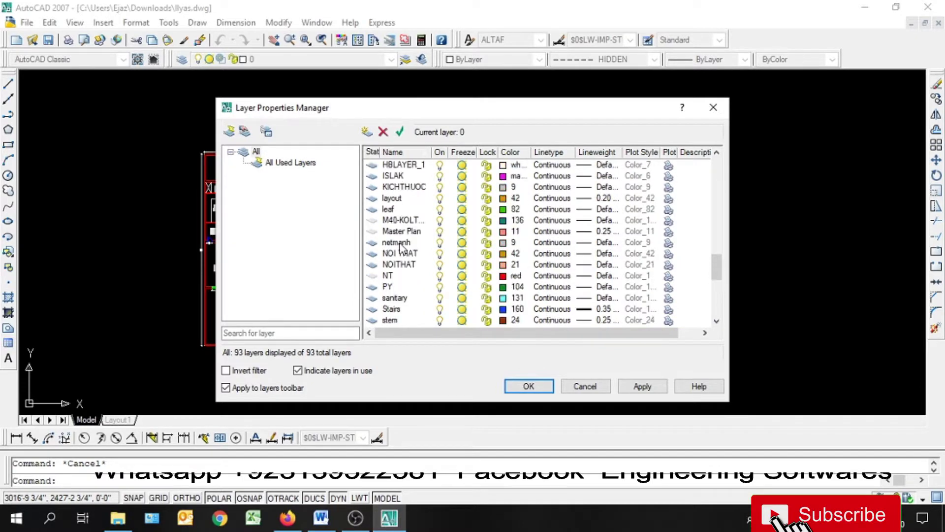
scroll(401, 248, "up", 2)
scroll(402, 248, "down", 4)
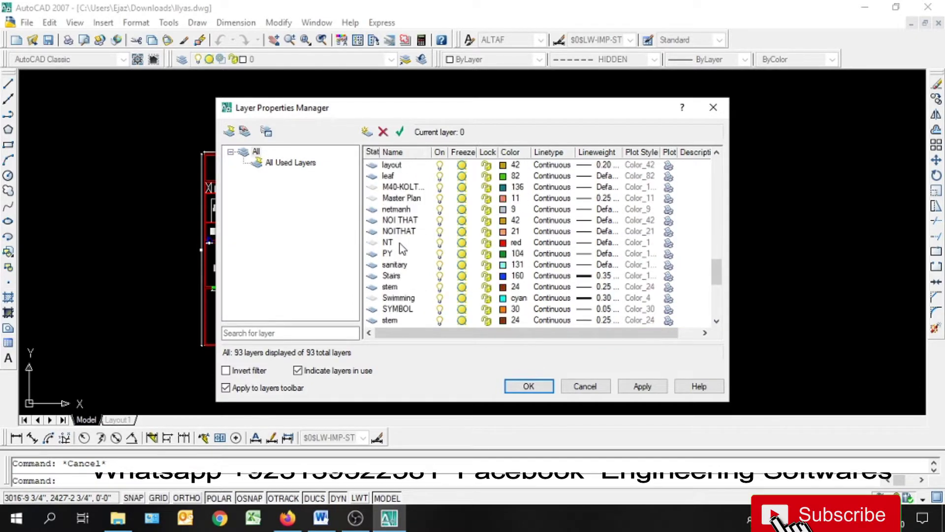
scroll(433, 266, "down", 5)
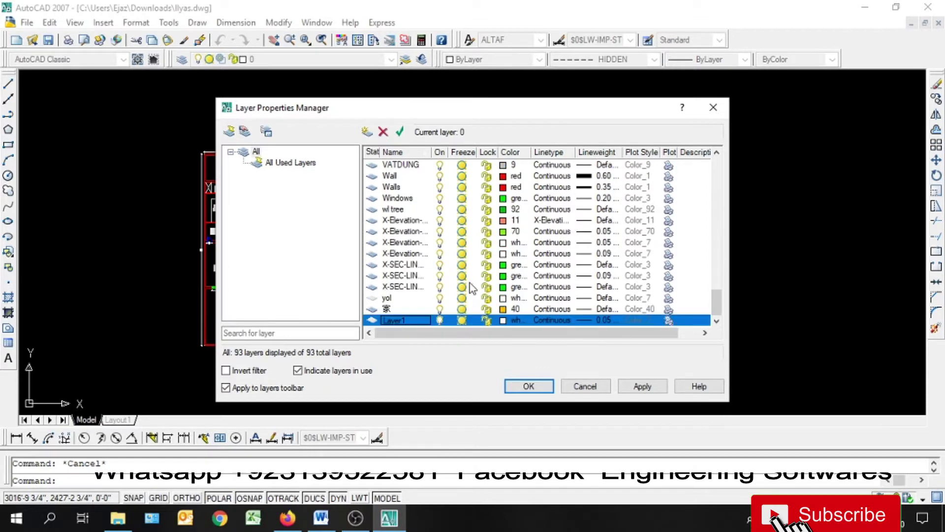
left_click(404, 320)
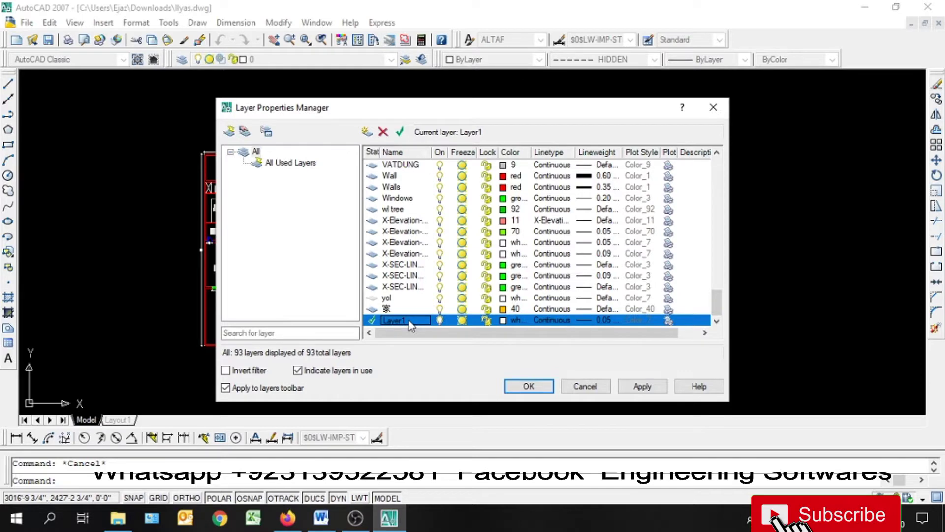
left_click(399, 319)
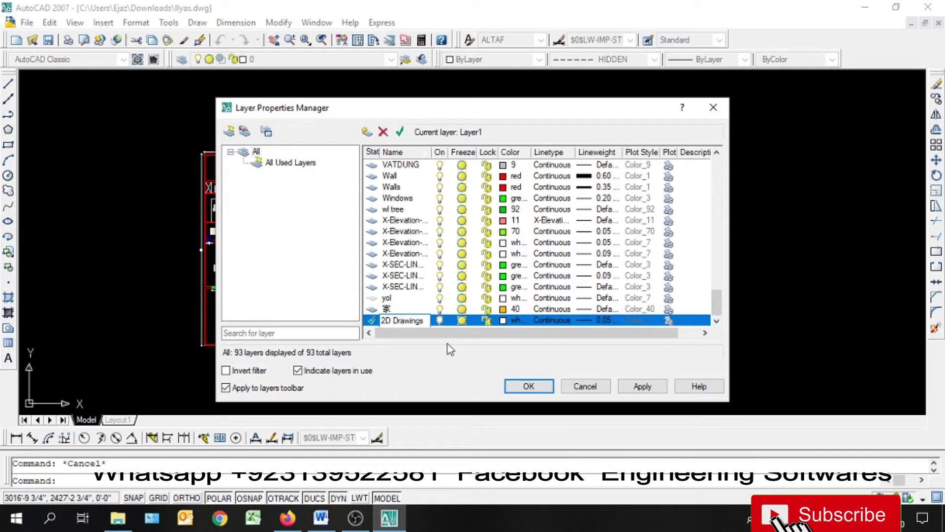
Step: Confirm white as the 2D Drawings layer's color and apply the layer changes
left_click(510, 320)
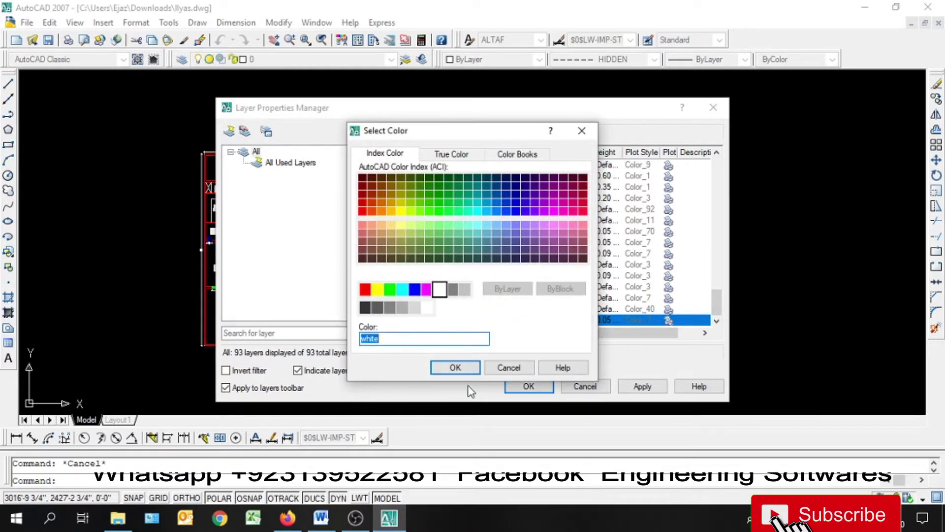
left_click(465, 370)
left_click(616, 385)
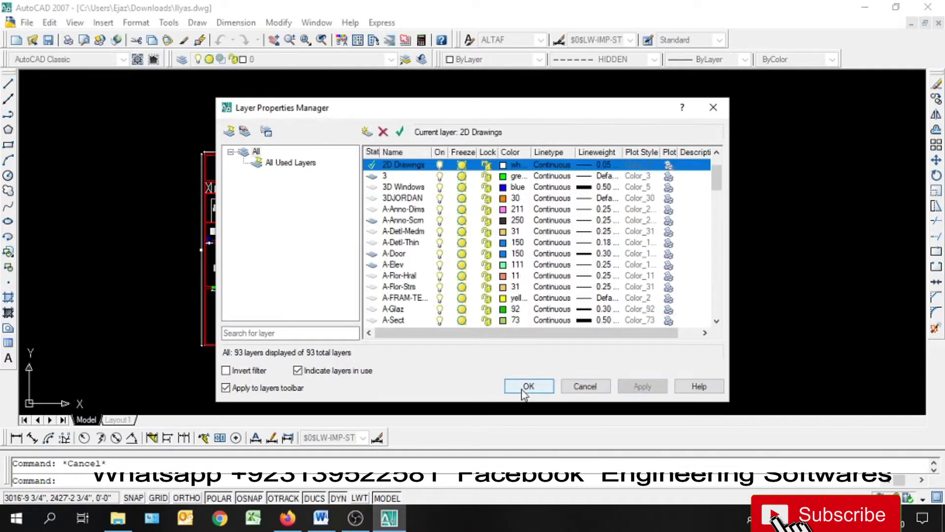
left_click(524, 386)
left_click(473, 378)
left_click(114, 152)
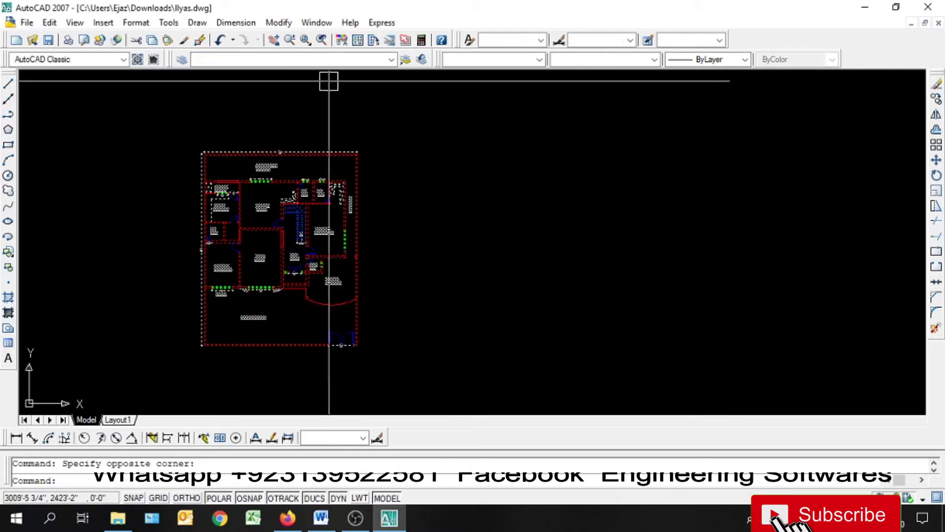
left_click(306, 40)
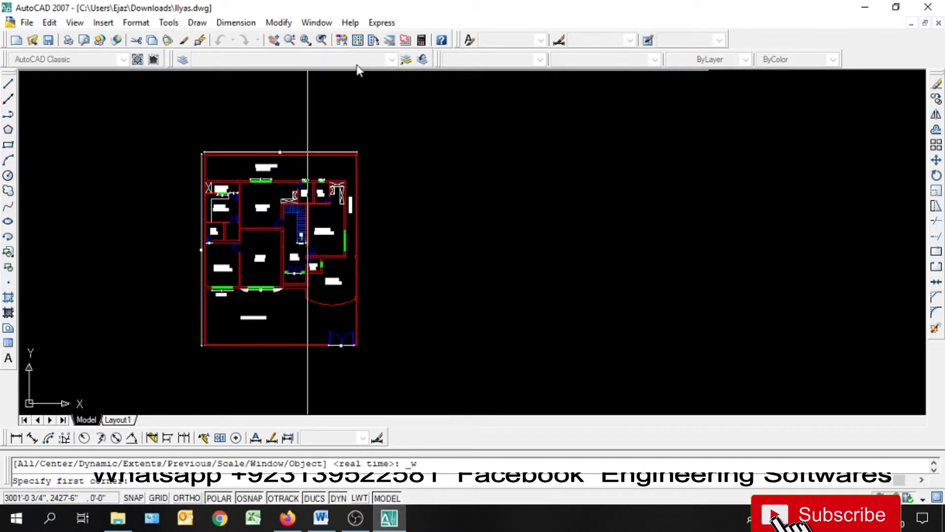
key("Escape")
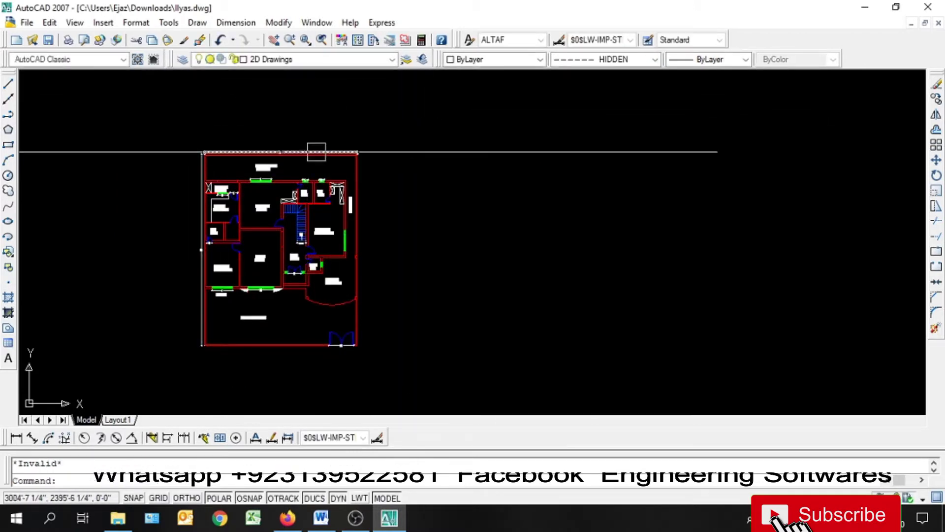
Step: Try assigning the whole floor plan to the 2D Drawings layer, and undo the assignment
left_click(94, 384)
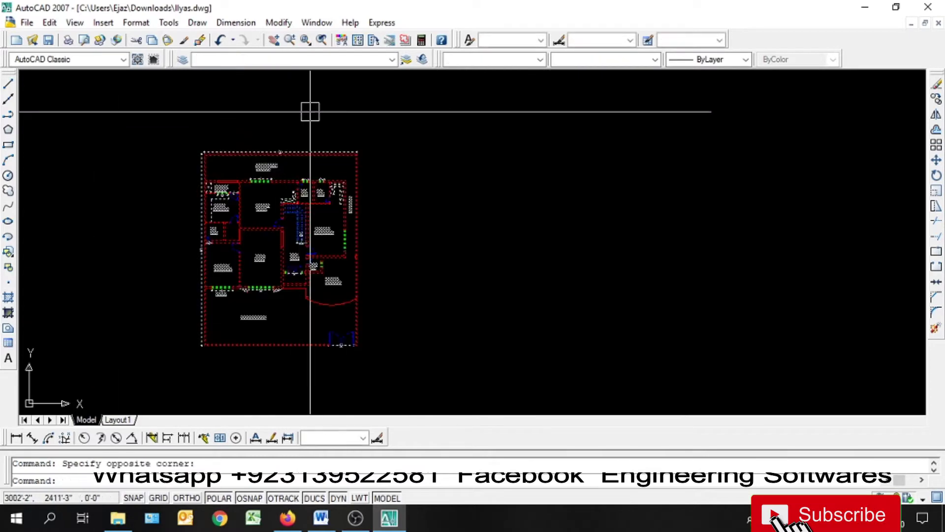
left_click(328, 59)
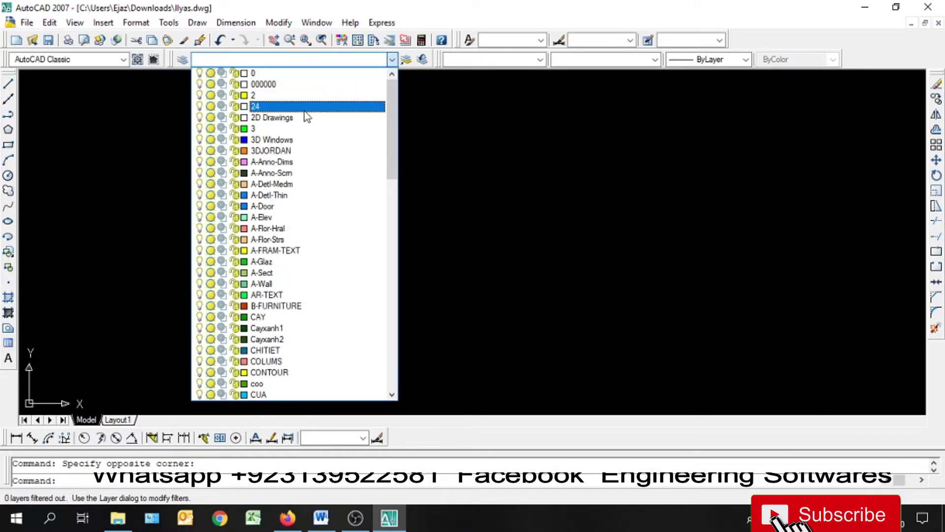
left_click(308, 117)
key("Escape")
left_click(475, 132)
left_click(433, 234)
left_click(474, 133)
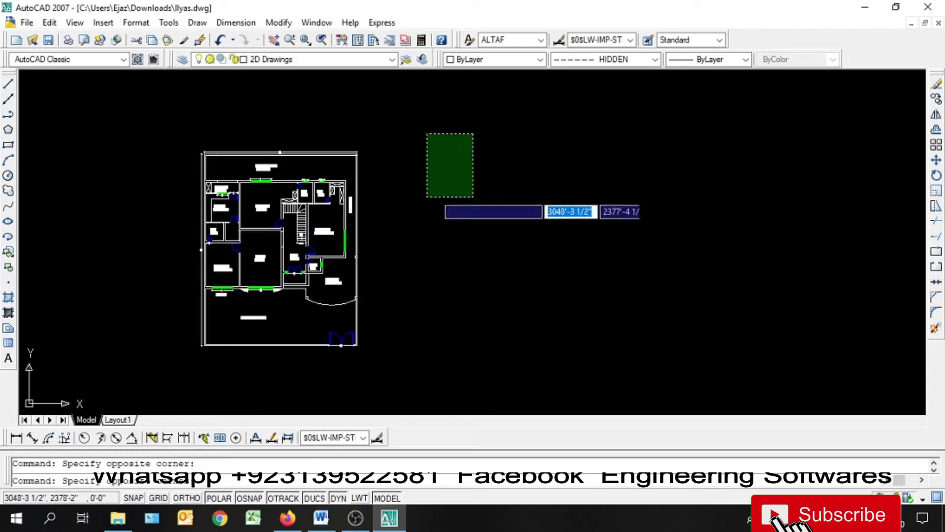
left_click(416, 198)
key("ctrl+z")
Step: Copy the whole floor plan horizontally with Ortho on, placing the duplicate to the right of the original with a clear gap
left_click(459, 130)
left_click(101, 394)
type("c")
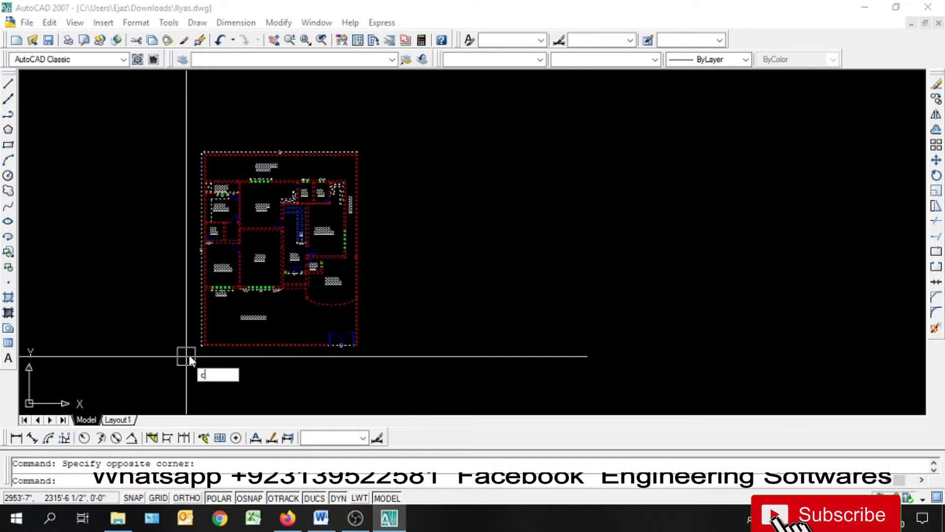
type("o")
key("Return")
left_click(178, 364)
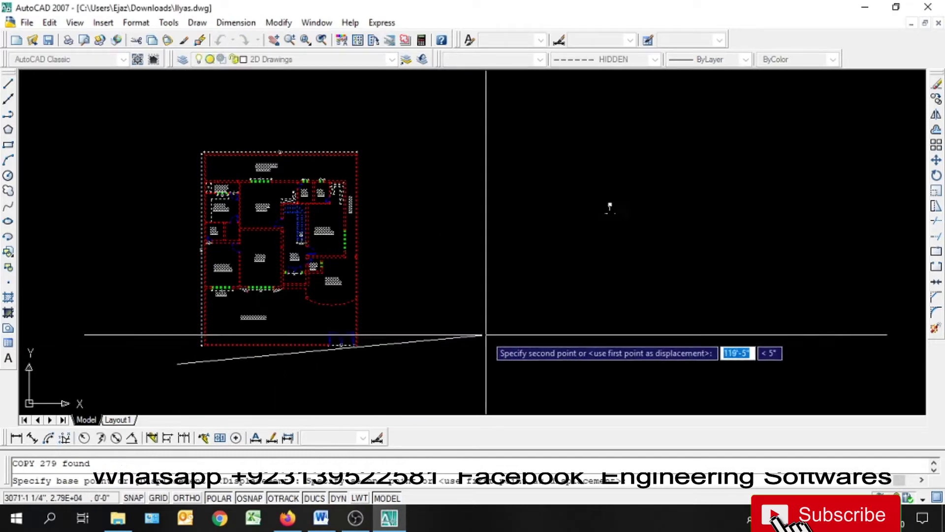
key("F8")
left_click(507, 347)
key("Return")
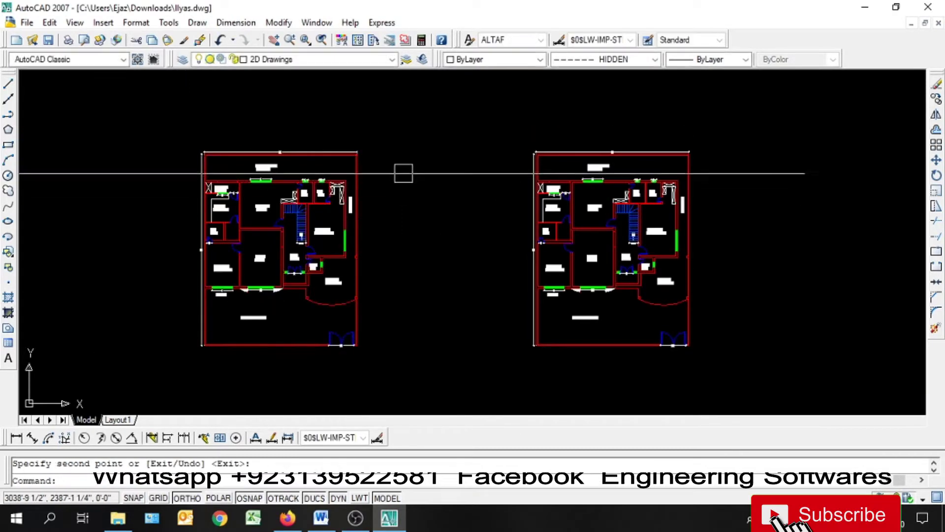
Step: Assign all objects of the original floor plan to the 2D Drawings layer
left_click(369, 137)
left_click(165, 375)
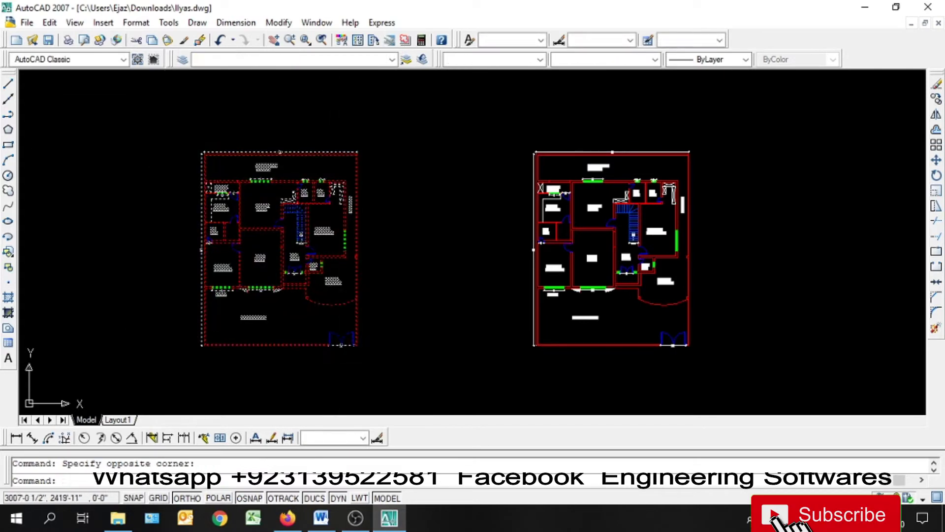
left_click(271, 59)
left_click(269, 119)
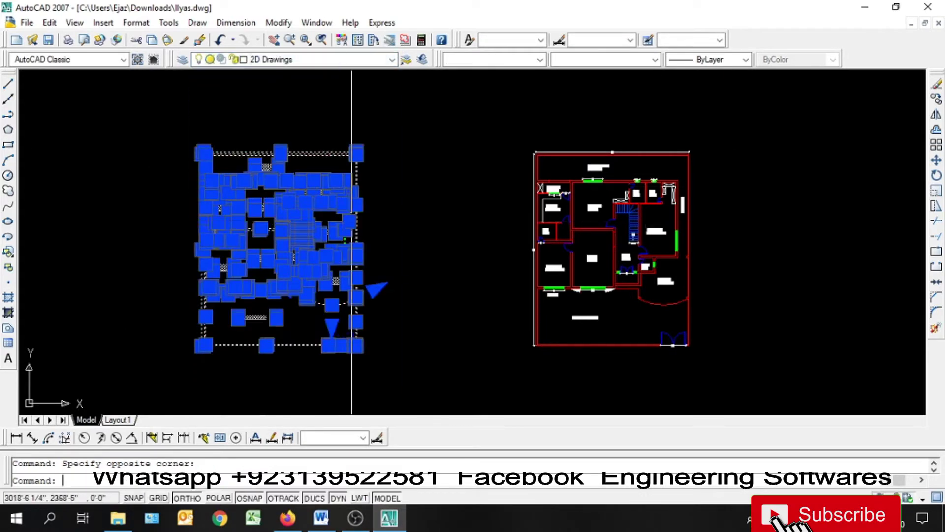
Step: Clear the selection of the original floor plan and save the drawing
key("Escape")
middle_click_drag(238, 262, 191, 248)
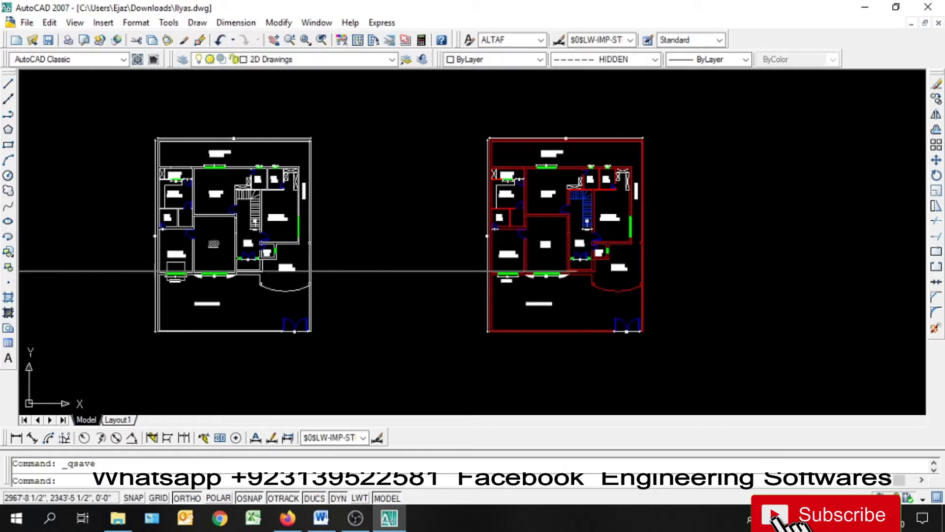
middle_click_drag(437, 261, 291, 264)
key("ctrl+s")
Step: Make layer 3 the current layer
scroll(476, 222, "up", 3)
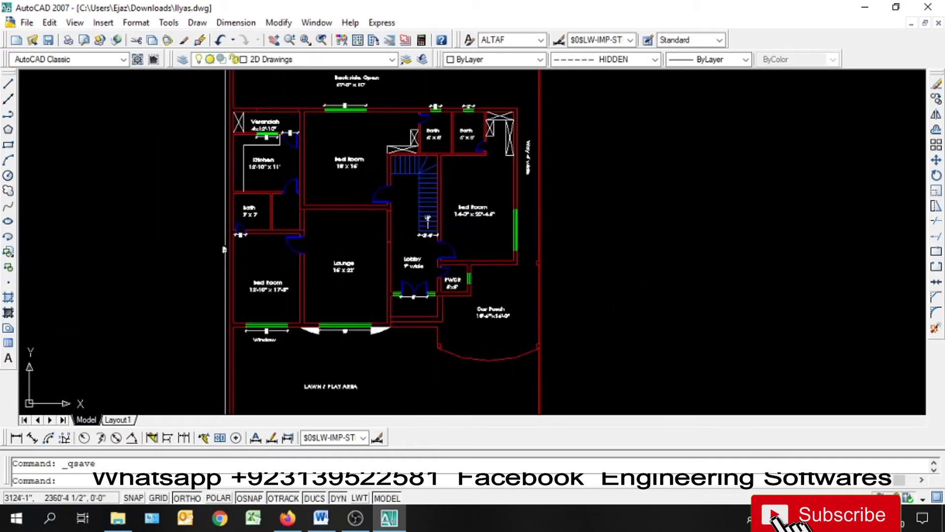
scroll(475, 222, "down", 2)
scroll(314, 126, "up", 2)
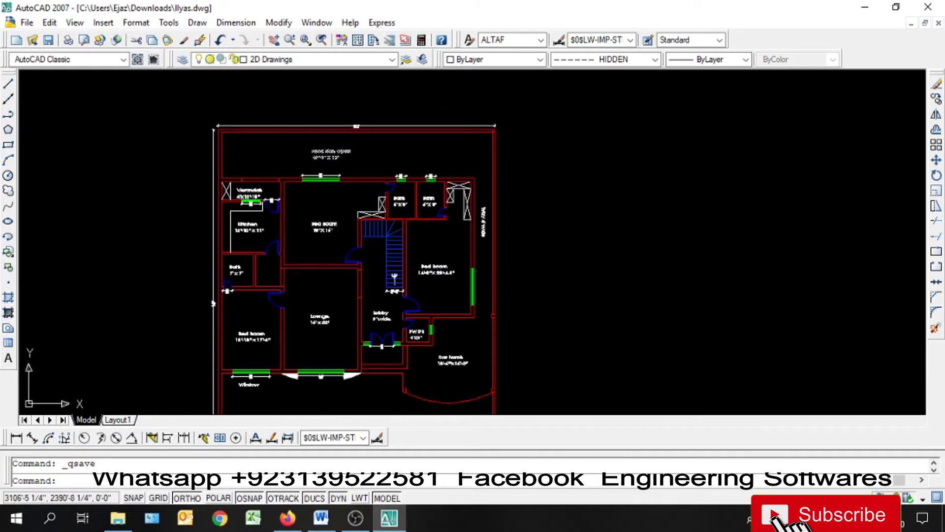
scroll(291, 101, "down", 3)
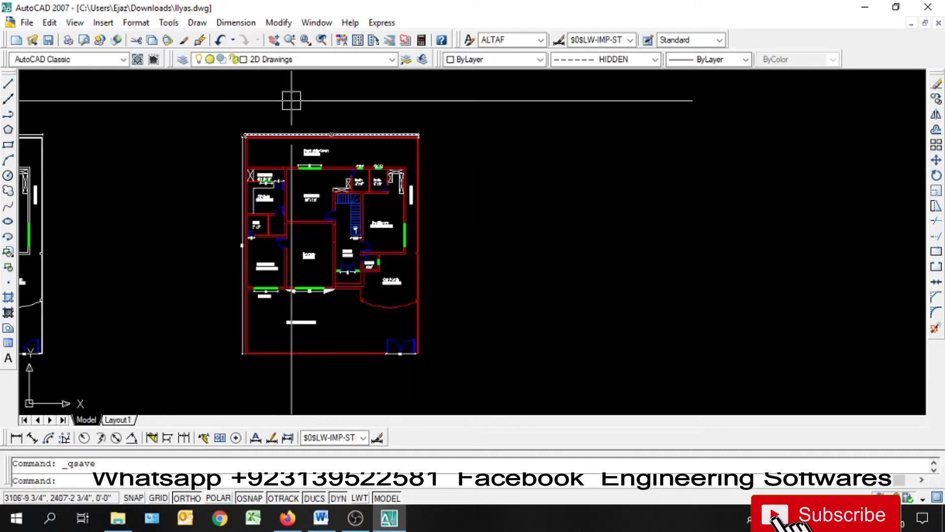
left_click(182, 59)
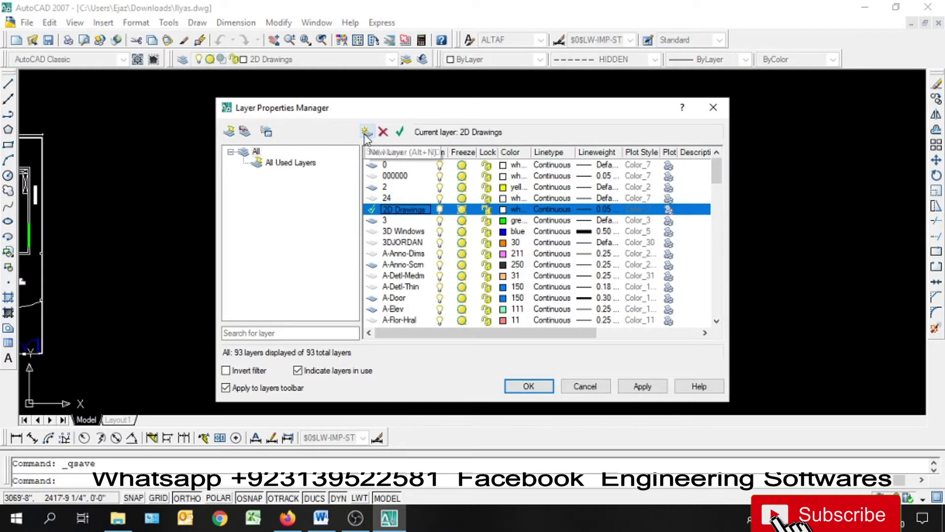
left_click(399, 221)
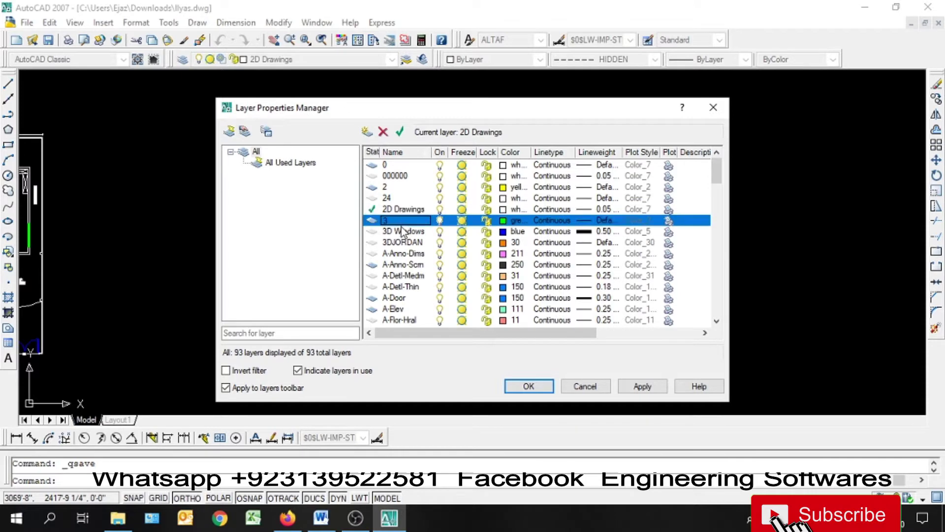
double_click(402, 225)
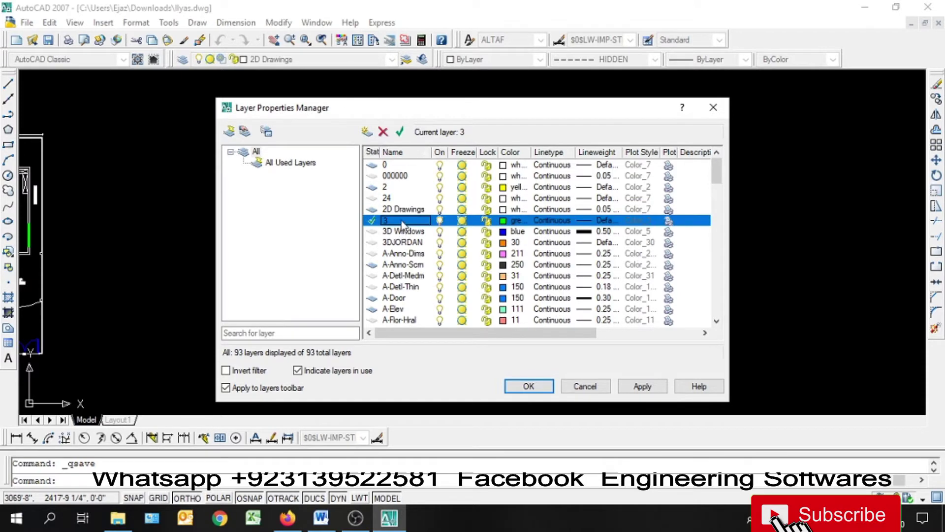
Step: Rename layer 3 as 3D Walls and apply the layer changes
left_click(392, 220)
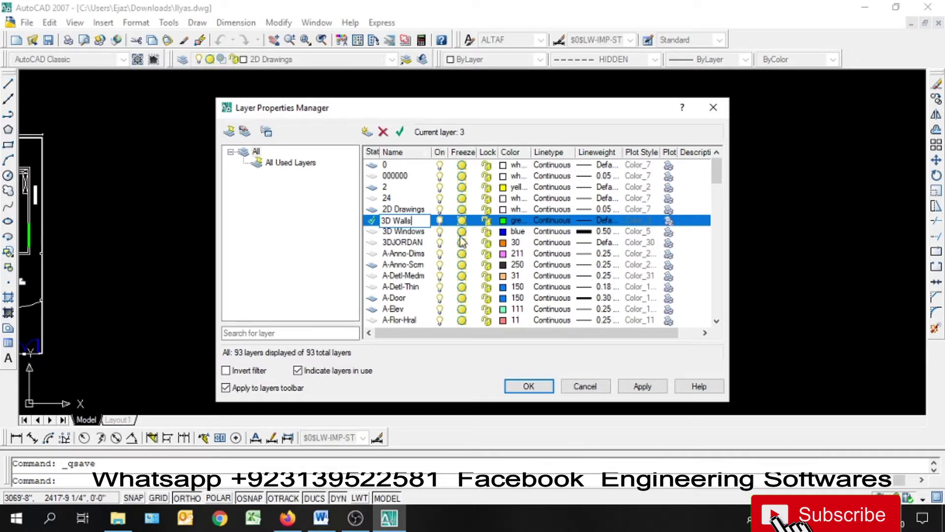
left_click(642, 386)
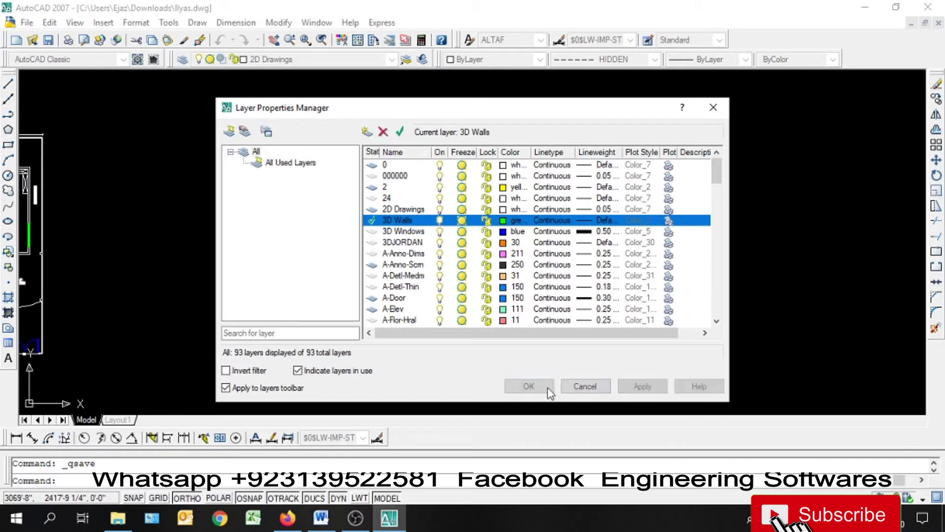
left_click(530, 386)
key("Escape")
scroll(273, 193, "up", 3)
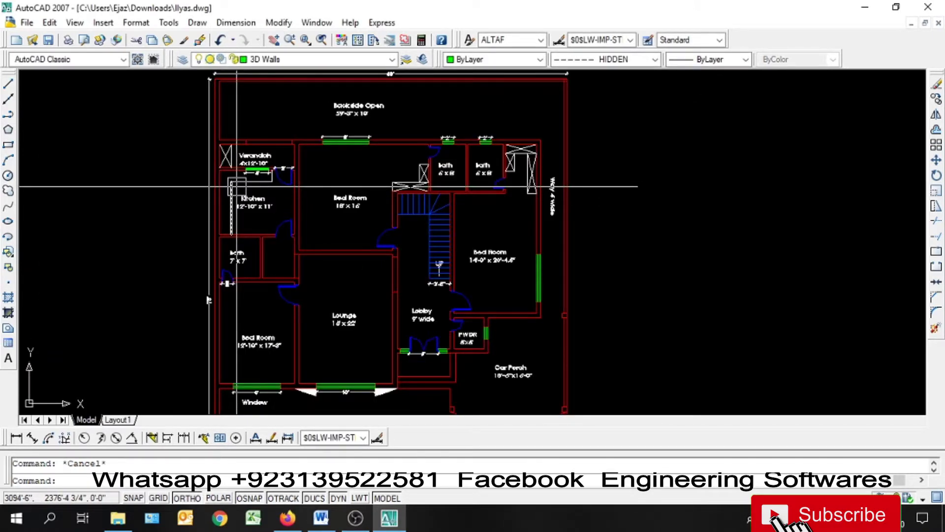
left_click(8, 162)
key("Escape")
middle_click_drag(127, 218, 125, 250)
key("Return")
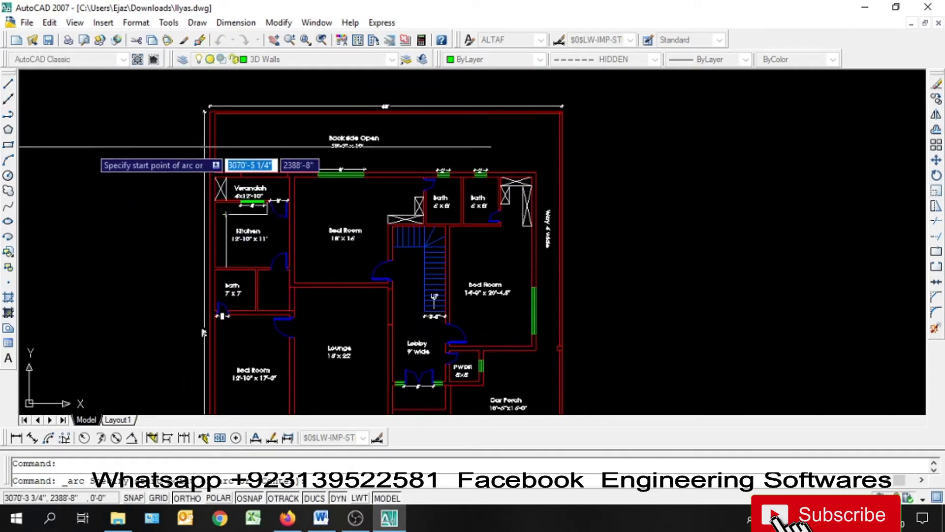
key("Escape")
key("Escape")
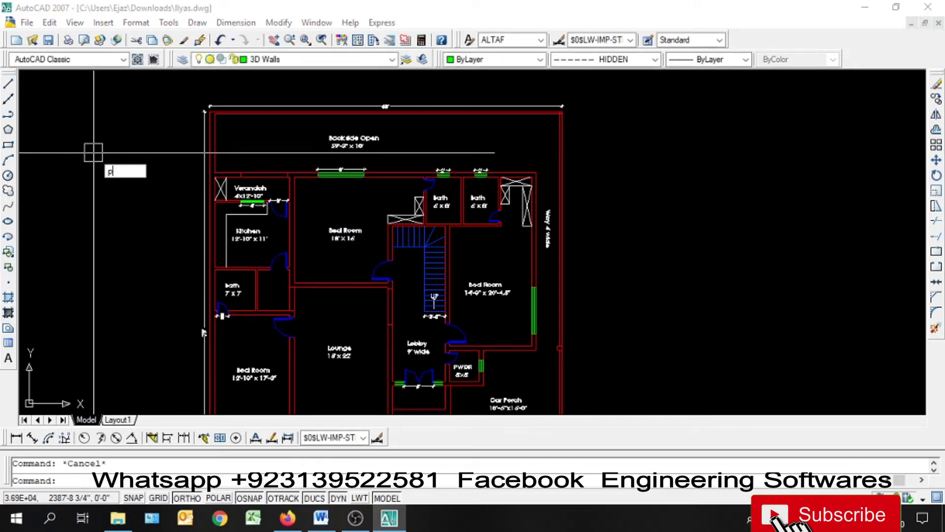
type("pl")
key("Return")
scroll(266, 168, "up", 2)
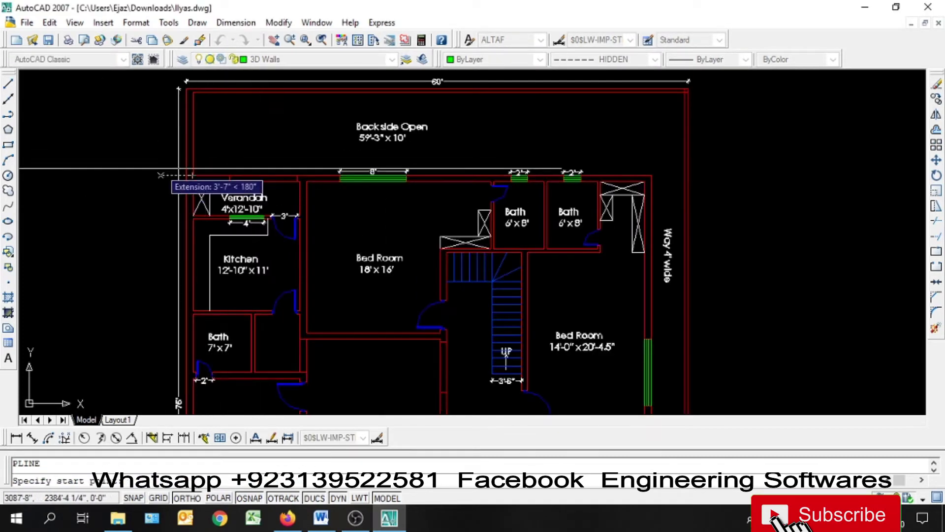
scroll(167, 171, "down", 1)
scroll(177, 171, "up", 3)
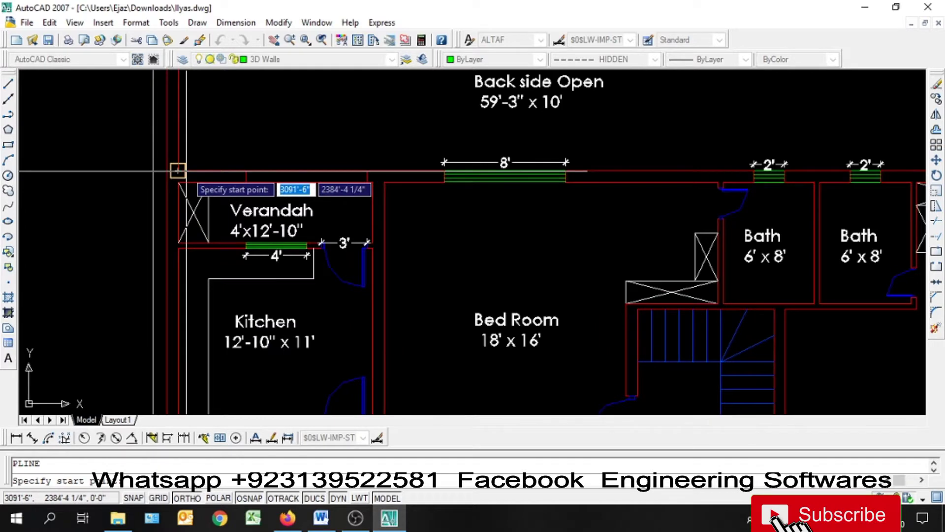
scroll(178, 171, "up", 2)
scroll(147, 169, "down", 3)
scroll(138, 168, "up", 3)
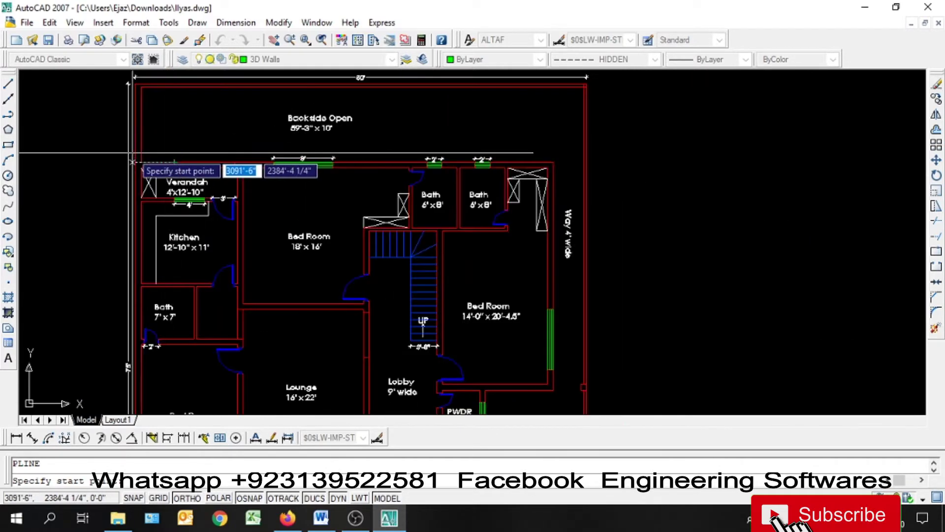
key("Escape")
Step: Extend the outer wall line above the Verandah to the outer line of the adjoining boundary wall
type("ex")
key("Return")
key("Return")
scroll(411, 201, "down", 4)
scroll(495, 176, "up", 6)
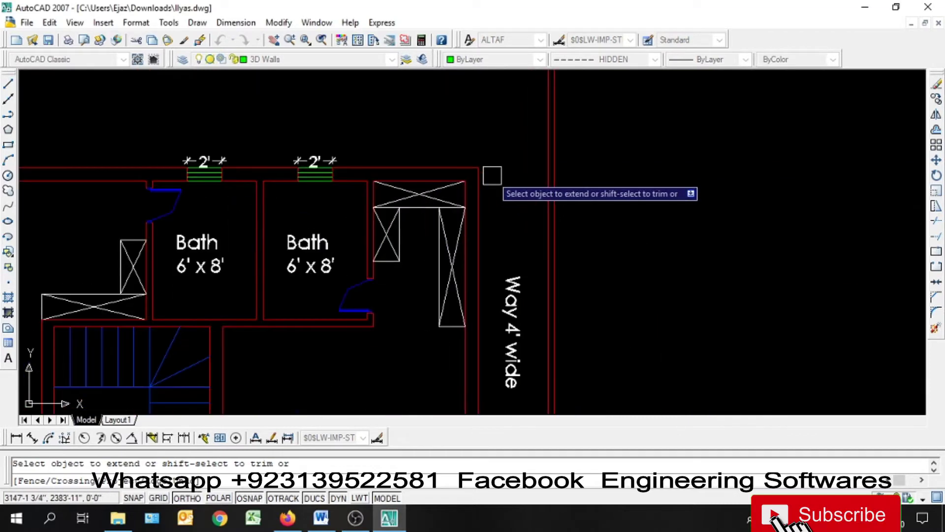
scroll(603, 189, "down", 3)
scroll(607, 199, "down", 3)
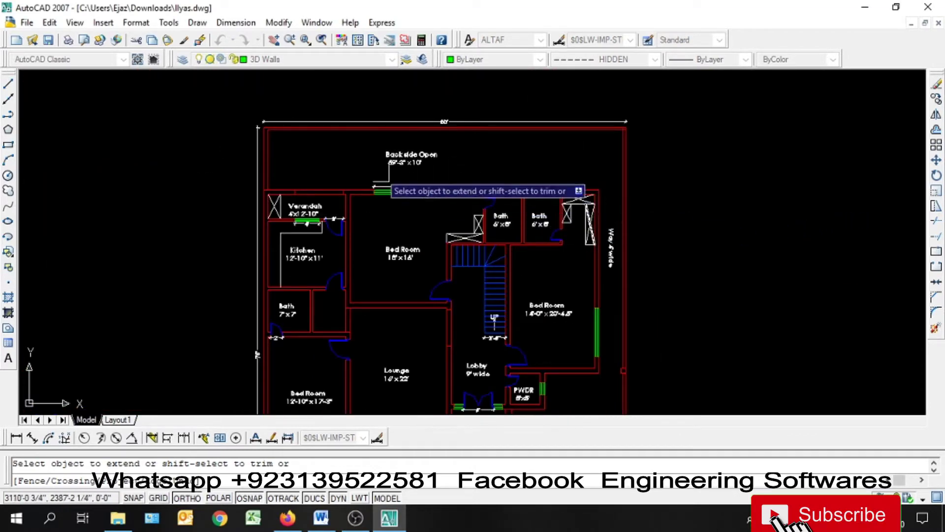
scroll(403, 190, "down", 1)
scroll(484, 297, "up", 2)
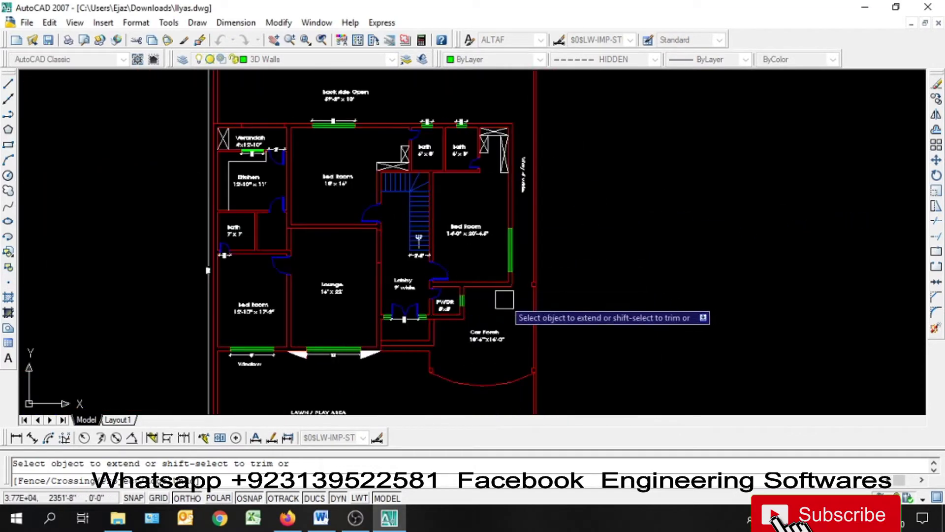
key("Escape")
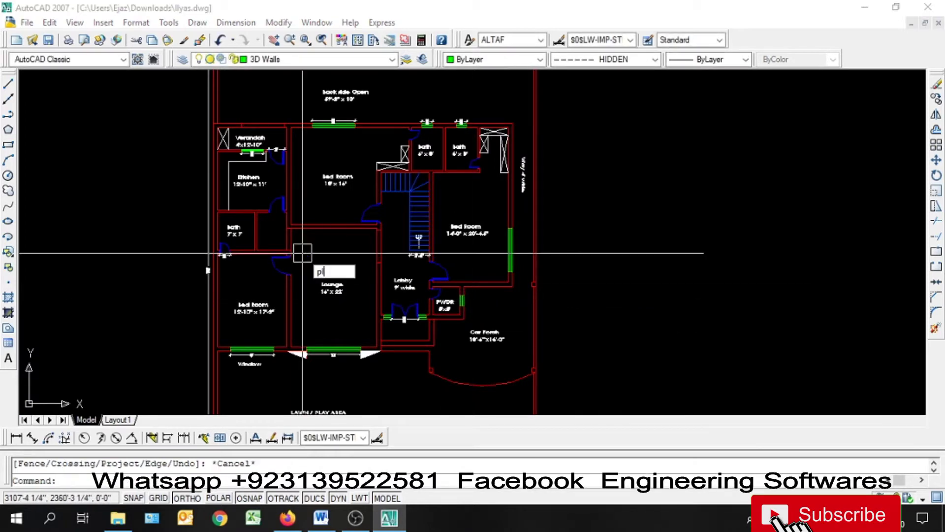
type("pl")
key("Return")
scroll(197, 159, "up", 4)
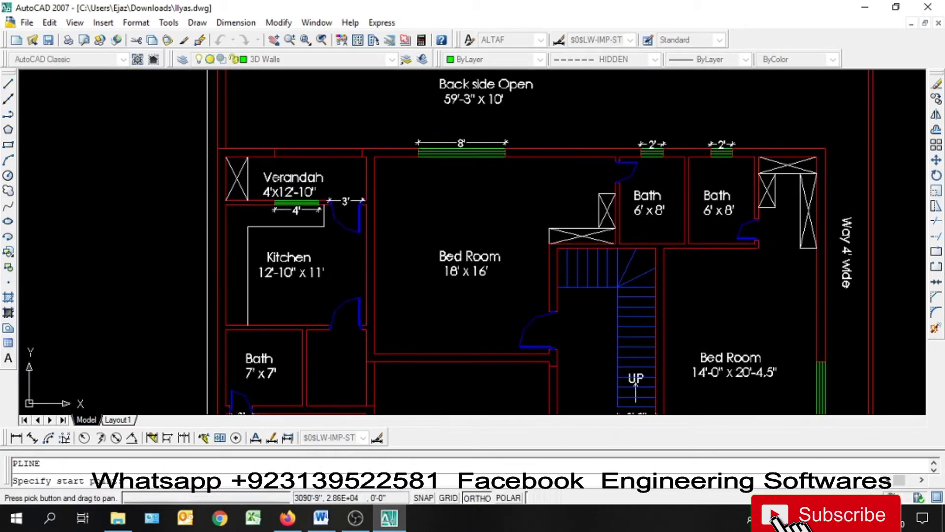
left_click(194, 149)
scroll(276, 103, "down", 4)
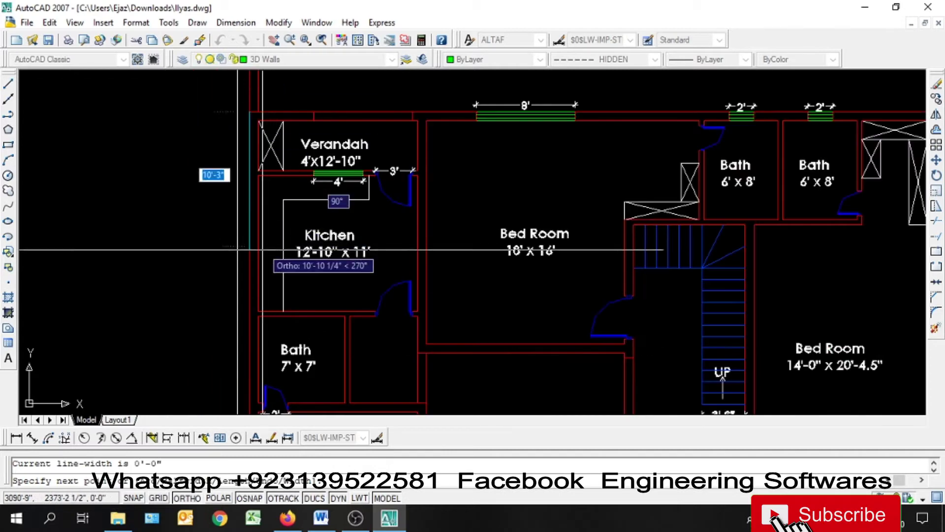
middle_click_drag(261, 343, 251, 229)
middle_click_drag(250, 304, 259, 143)
key("Escape")
scroll(249, 283, "down", 5)
scroll(260, 295, "up", 5)
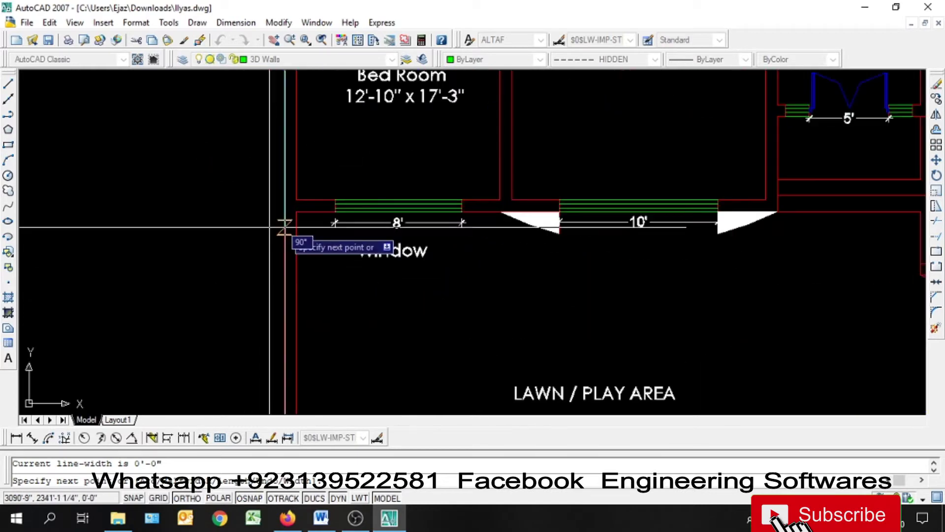
key("Escape")
Step: Extend the front wall line of the 12'-10" x 17'-3" Bed Room to the outer line of the boundary wall
type("ex")
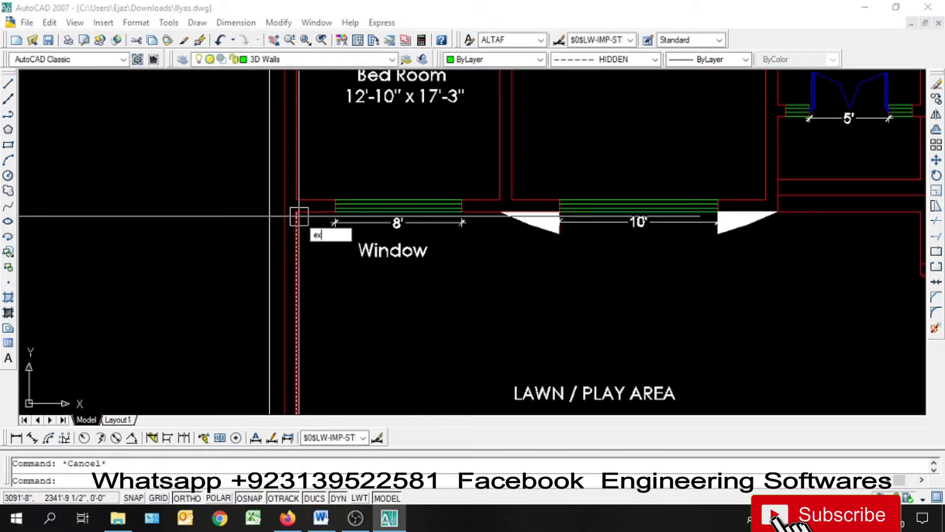
key("Return")
key("Return")
key("Escape")
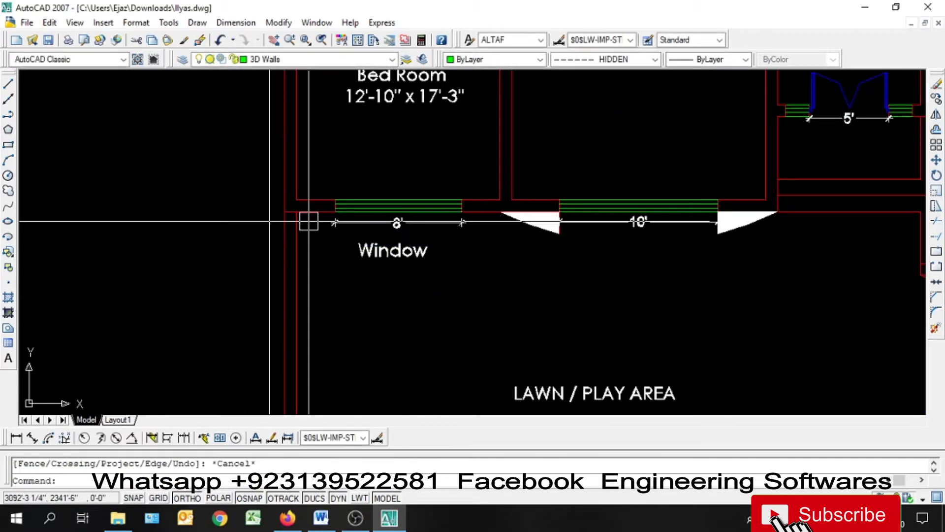
Step: Trace a polyline from the front outer wall corner along the Bed Room and Lounge front wall, and up to the Lobby's front wall
type("pl")
key("Return")
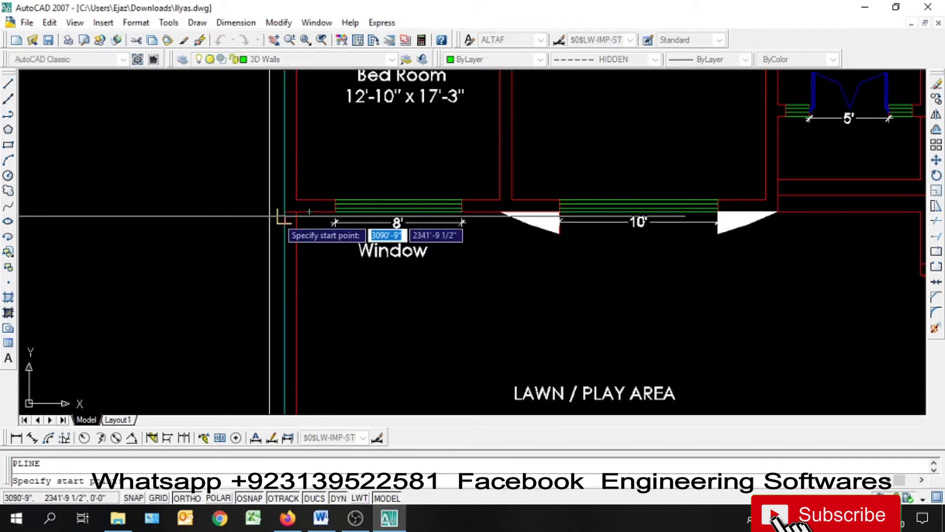
left_click(285, 212)
middle_click_drag(397, 256, 226, 241)
middle_click_drag(587, 258, 509, 385)
left_click(527, 324)
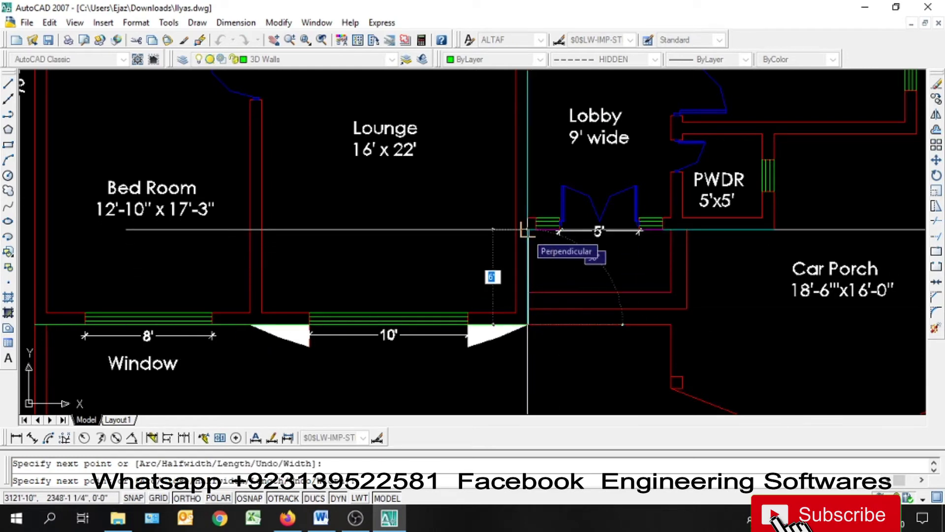
left_click(528, 230)
Step: Continue the polyline up the Lobby wall to the stair corner, across the wall thickness, and down to the 18' x 16' Bed Room's lower corner
middle_click_drag(585, 187, 583, 366)
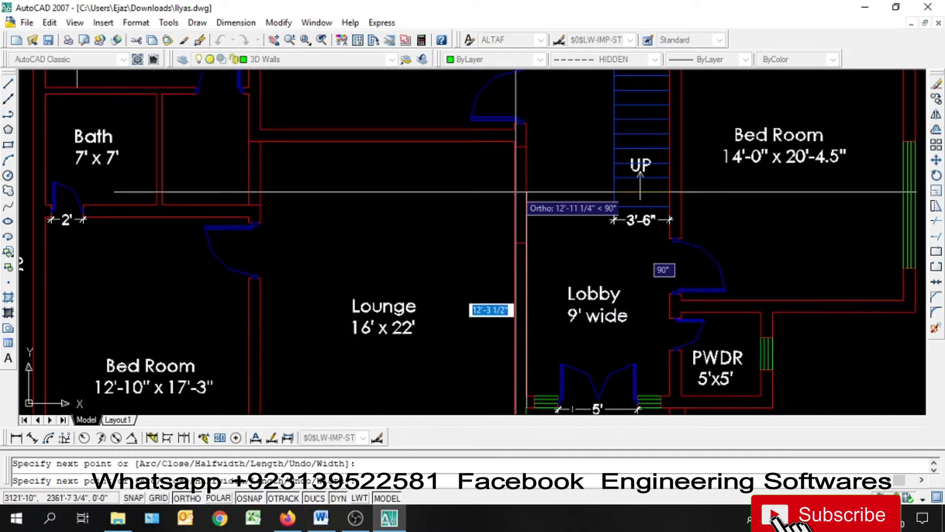
middle_click_drag(516, 201, 515, 369)
scroll(520, 315, "down", 2)
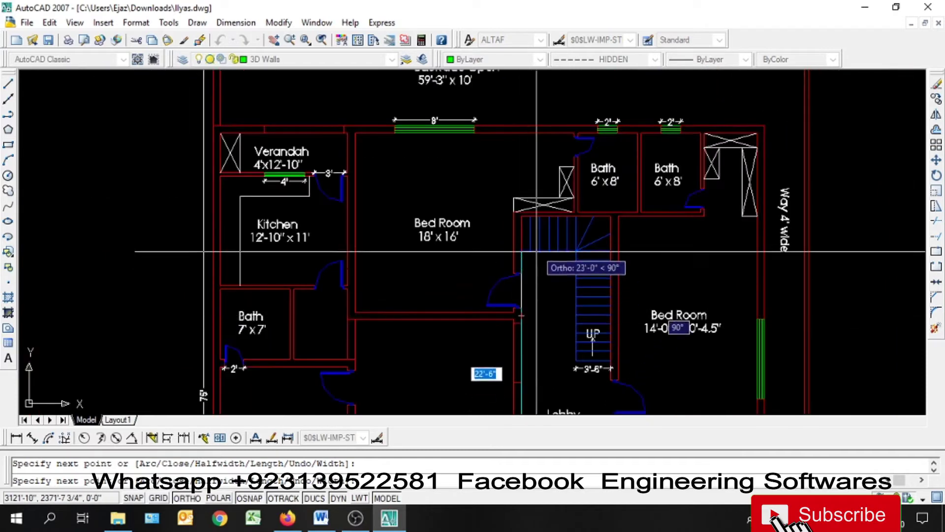
scroll(527, 230, "up", 5)
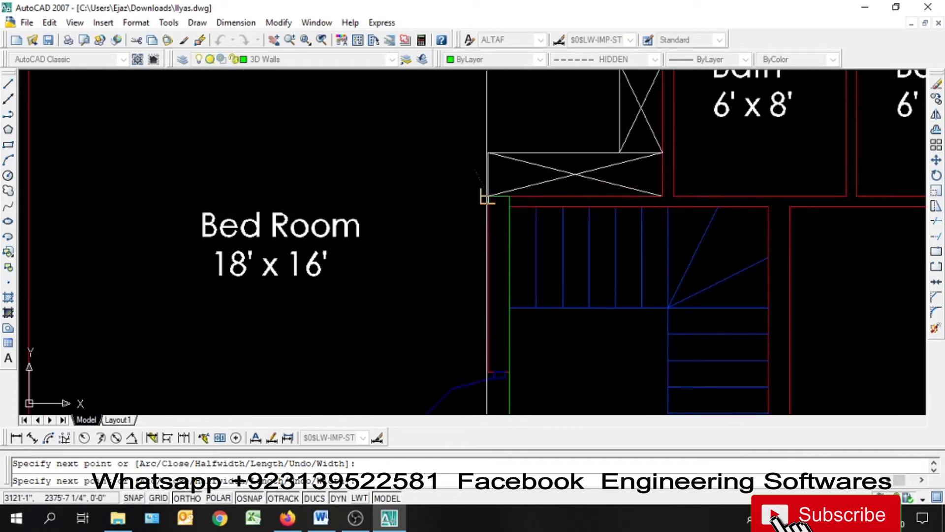
scroll(500, 199, "down", 6)
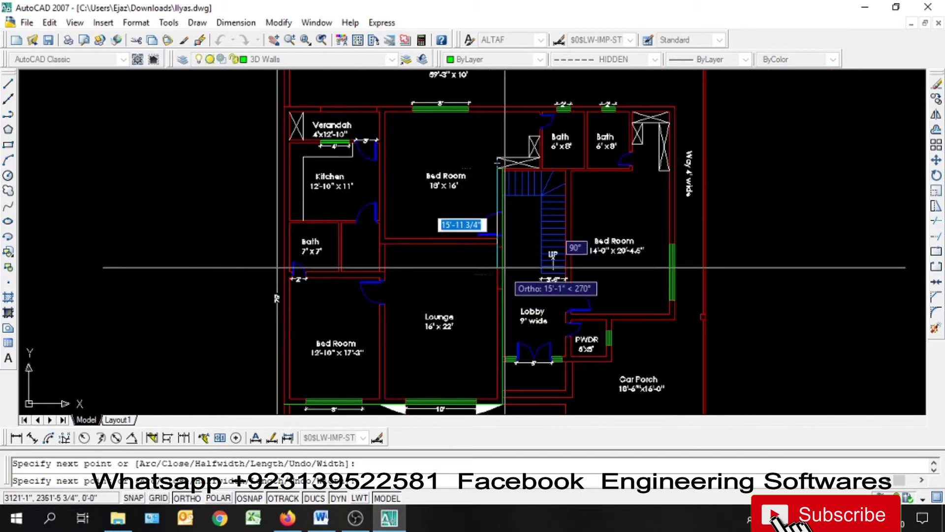
scroll(501, 238, "up", 5)
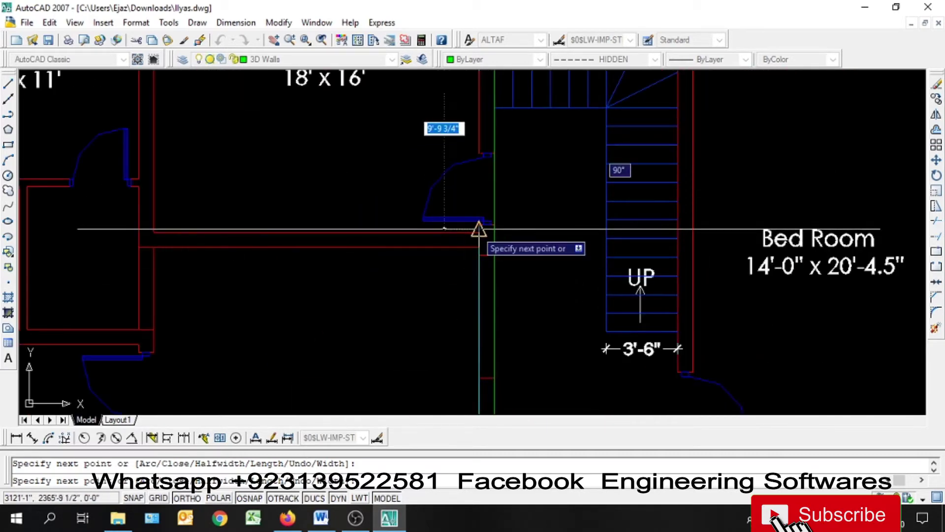
scroll(477, 235, "up", 5)
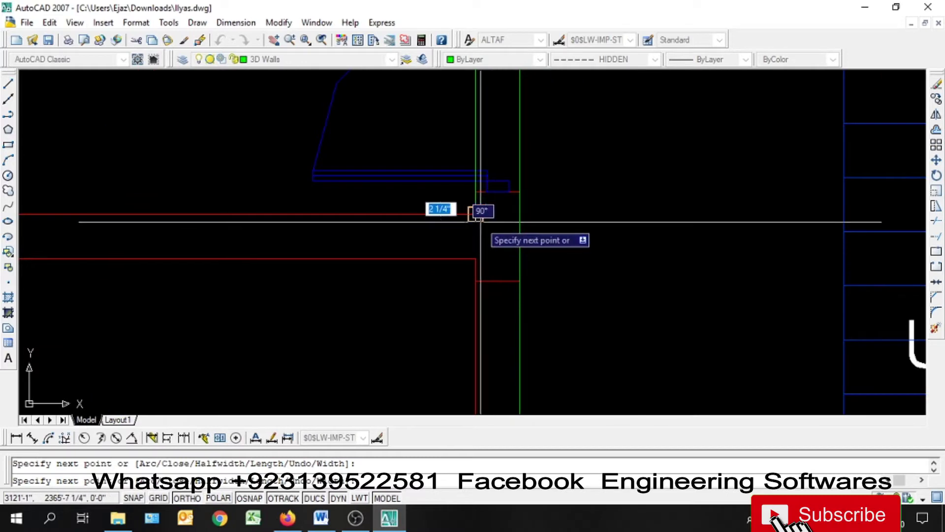
Step: Continue the polyline along the 18' x 16' Bed Room's lower wall, up its Kitchen-side wall, and across to the outer corner beyond the Verandah
scroll(477, 217, "down", 4)
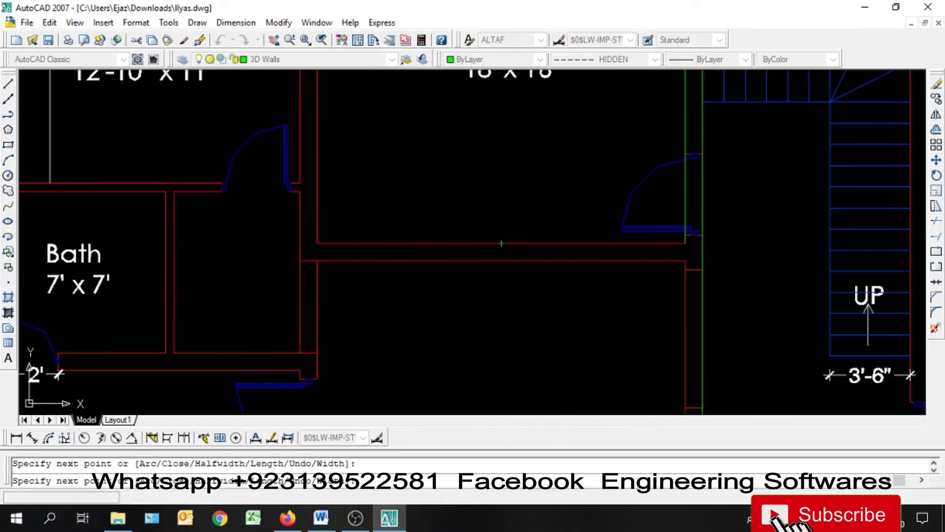
left_click(317, 244)
middle_click_drag(362, 184, 372, 259)
left_click(324, 166)
middle_click_drag(728, 223, 799, 239)
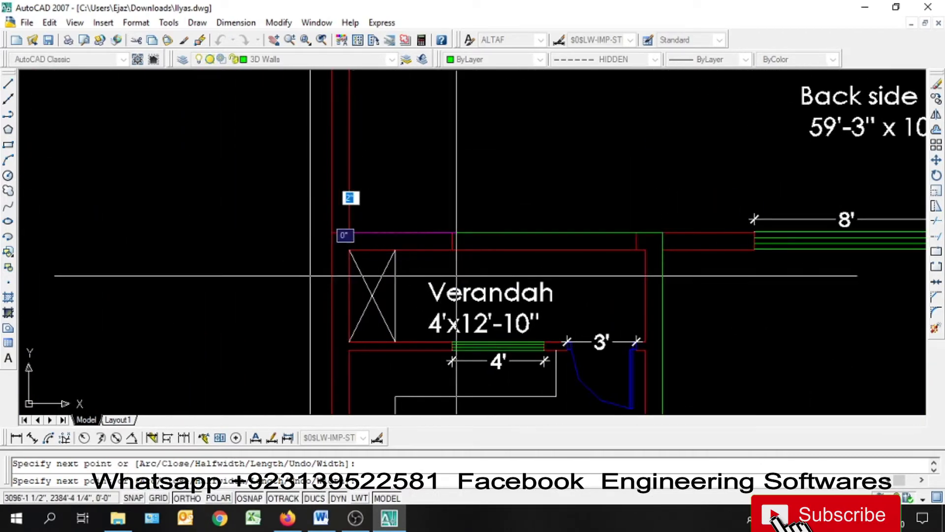
scroll(371, 238, "down", 1)
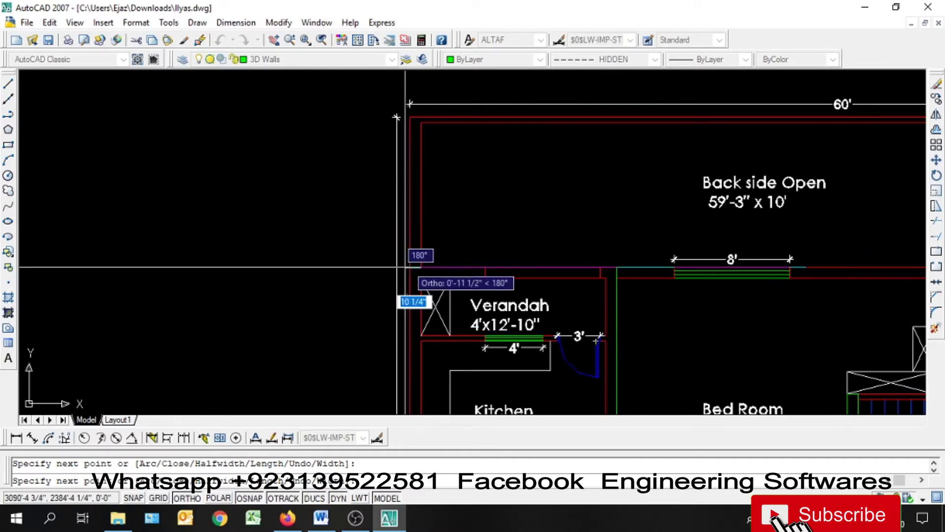
scroll(397, 264, "up", 4)
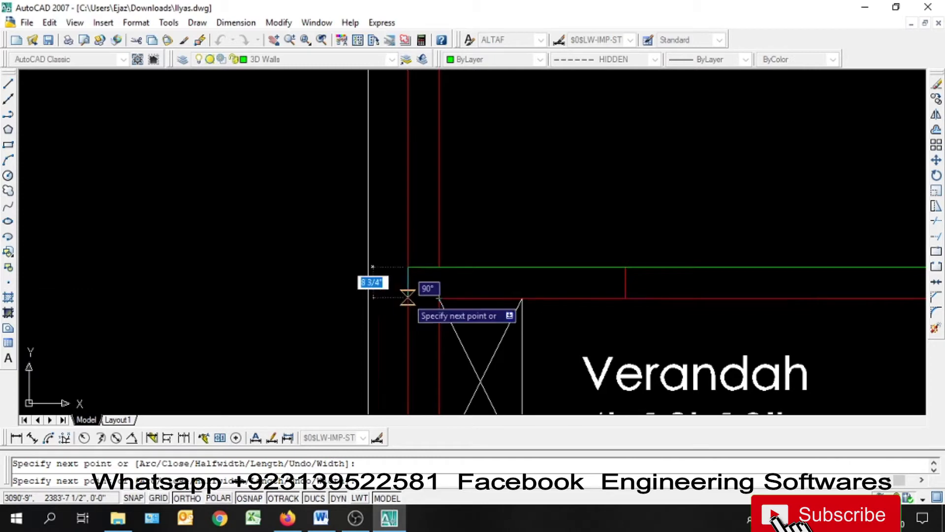
Step: Continue the polyline across the wall thickness, along the Verandah's inner rear wall line, and down the Kitchen wall to the Lounge's upper wall line
scroll(461, 297, "down", 2)
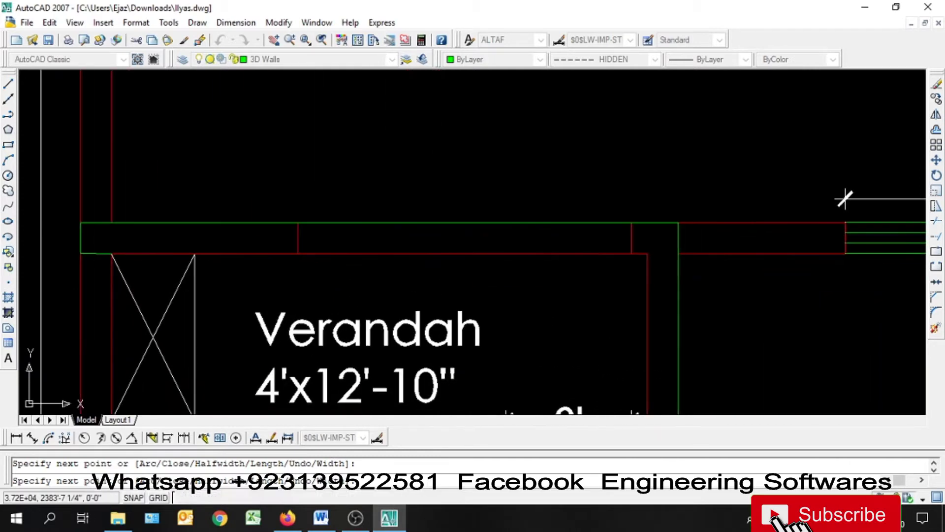
scroll(485, 261, "up", 3)
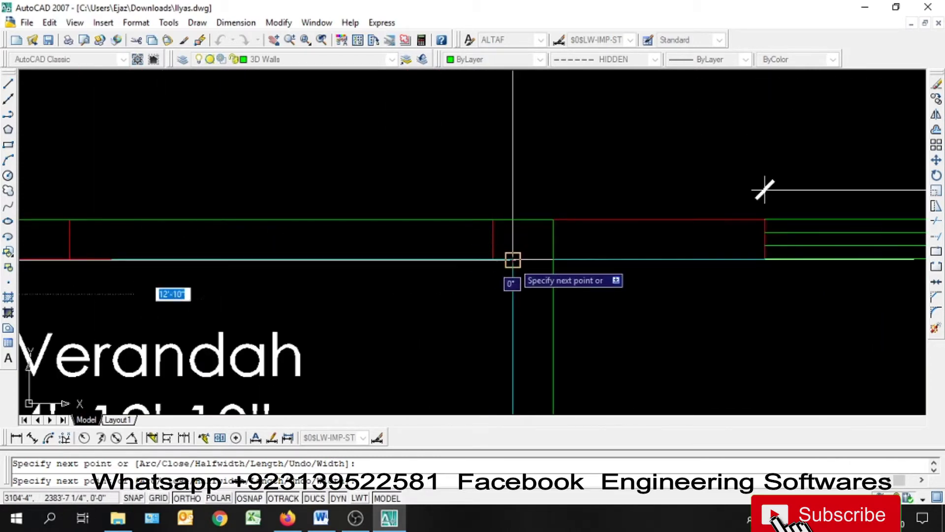
scroll(512, 259, "down", 4)
scroll(507, 265, "up", 3)
middle_click_drag(495, 369, 476, 227)
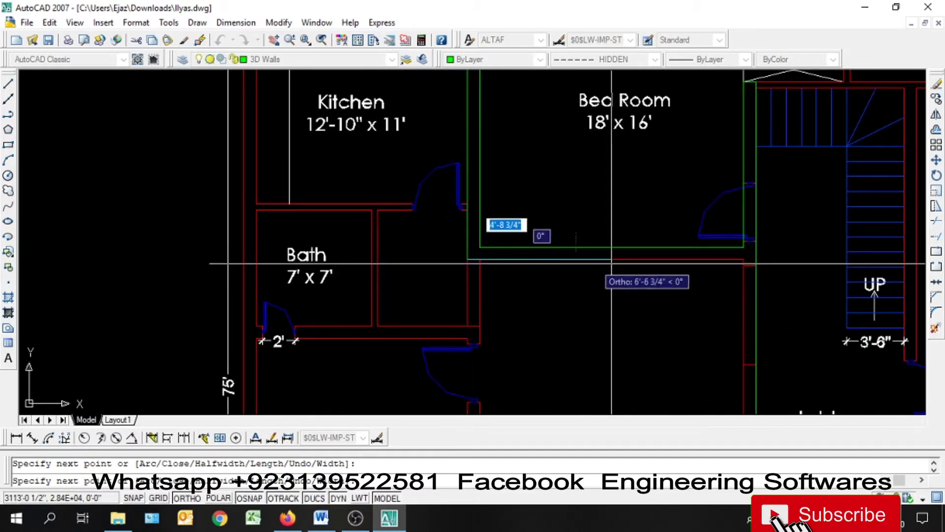
Step: Continue the polyline along the Lounge's upper wall, down its Lobby-side wall, and along the front wall's inner line to the Bed Room corner
scroll(616, 275, "down", 3)
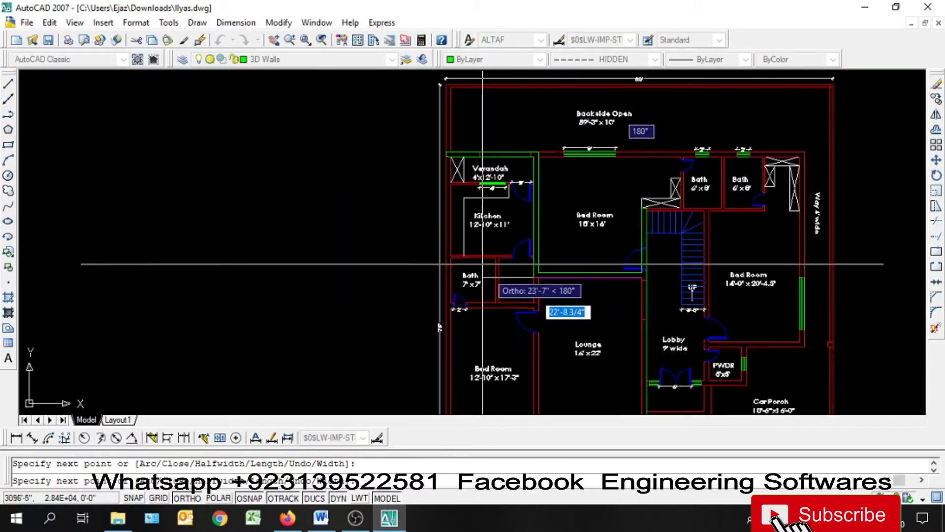
scroll(613, 323, "down", 2)
scroll(613, 323, "up", 7)
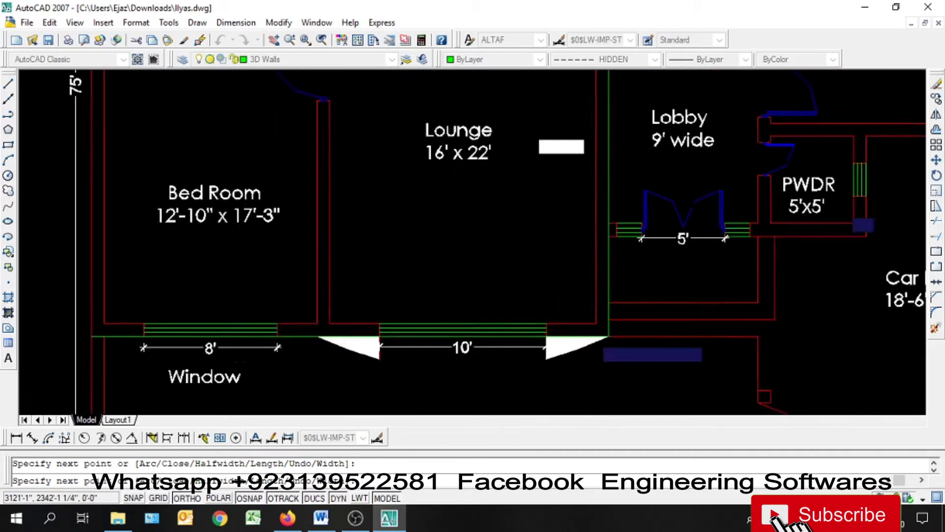
scroll(646, 332, "down", 4)
scroll(507, 344, "up", 6)
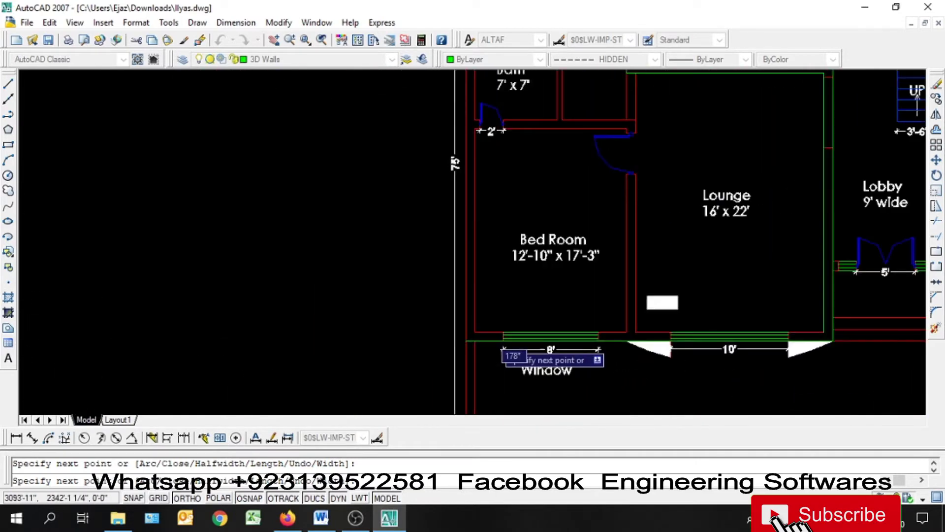
scroll(448, 313, "down", 5)
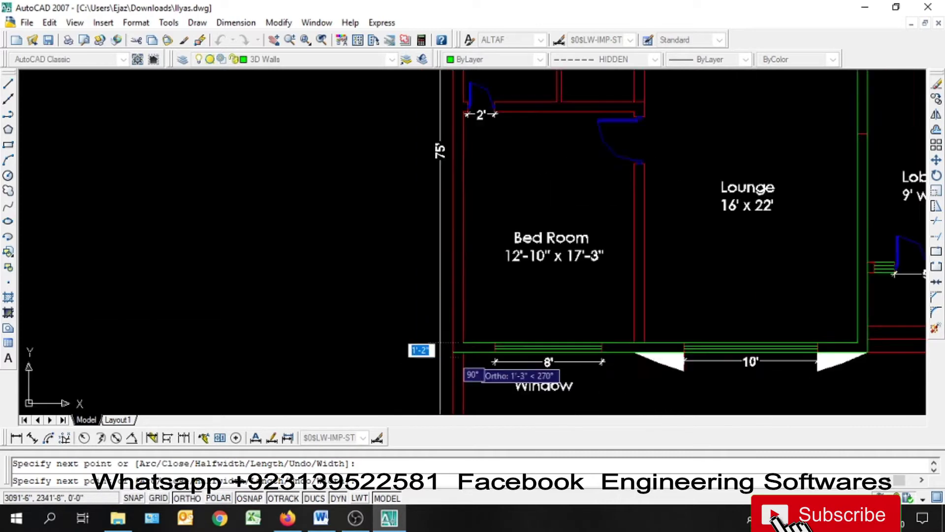
Step: Trace up the side wall's inner line to the Verandah, across to its outer line, and down to the starting corner, finishing the polyline
scroll(427, 146, "up", 5)
scroll(448, 254, "up", 6)
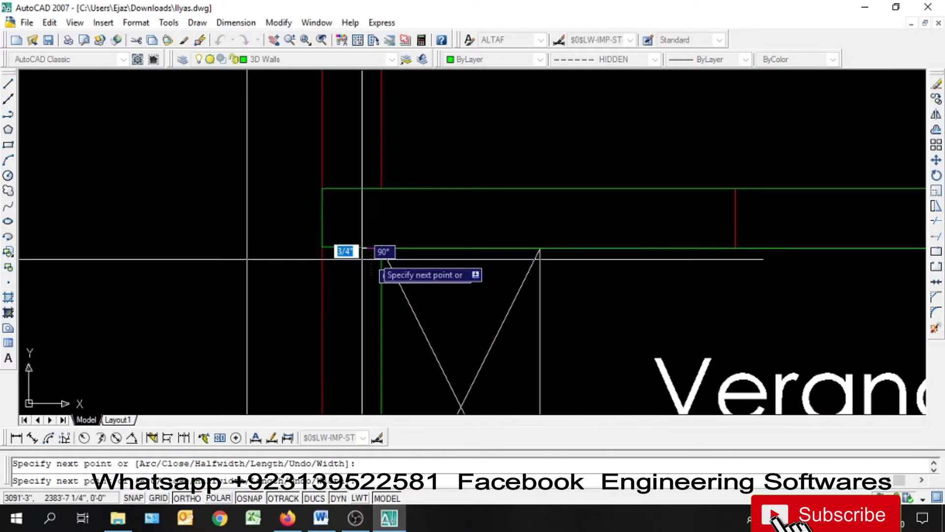
scroll(371, 256, "up", 8)
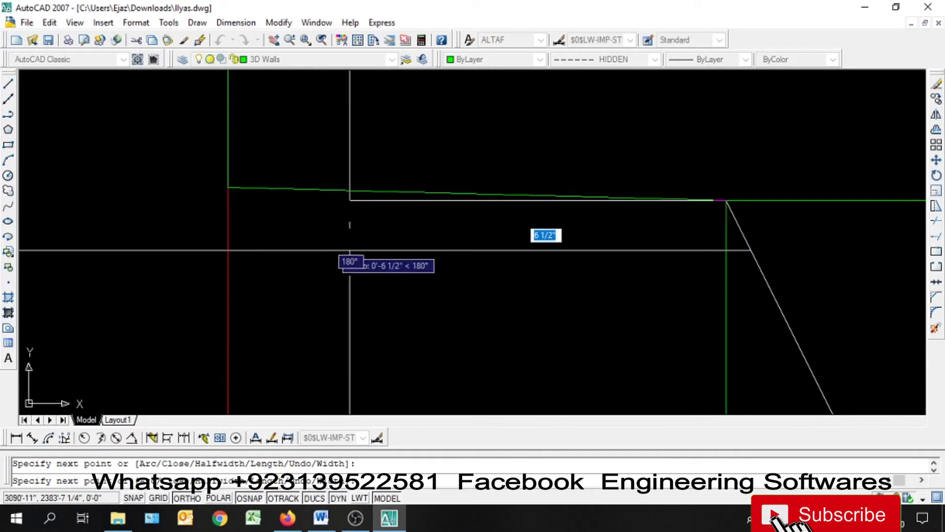
scroll(315, 187, "down", 8)
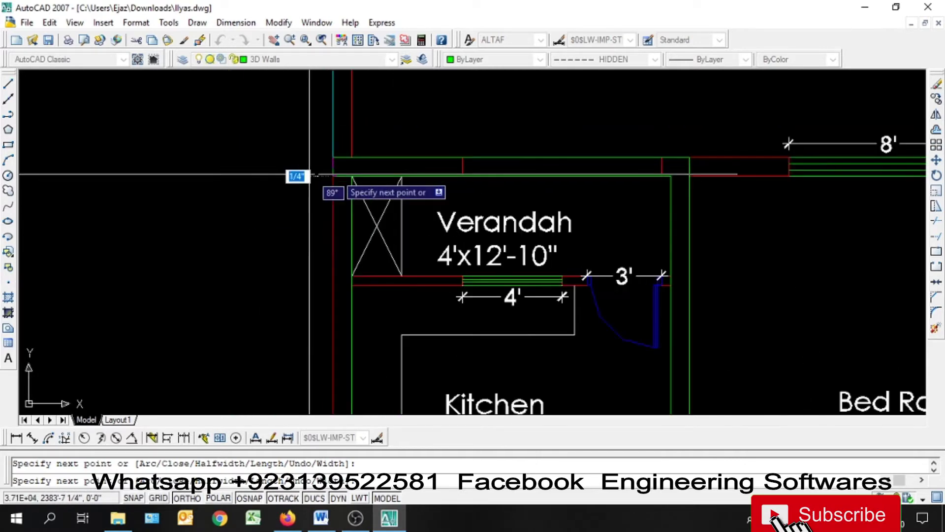
scroll(416, 148, "up", 10)
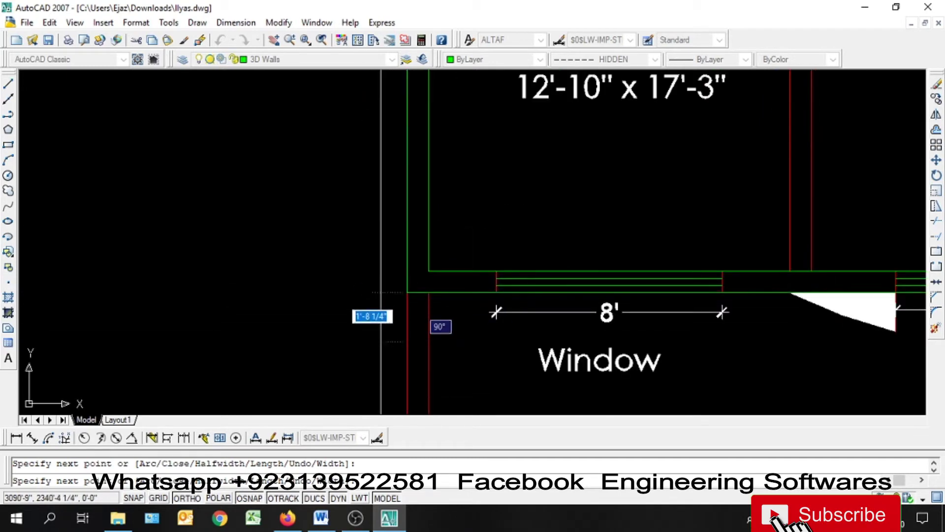
key("Return")
Step: Straighten the slanted polyline segment at the Verandah's outer corner by moving its misaligned vertex level with the inner wall line
scroll(408, 248, "down", 5)
scroll(408, 248, "up", 12)
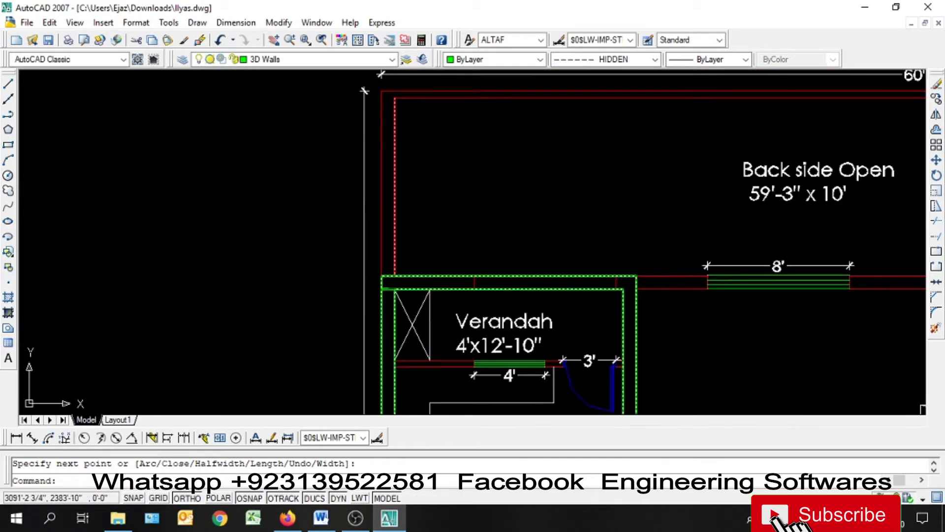
scroll(401, 262, "up", 5)
key("Return")
left_click(317, 231)
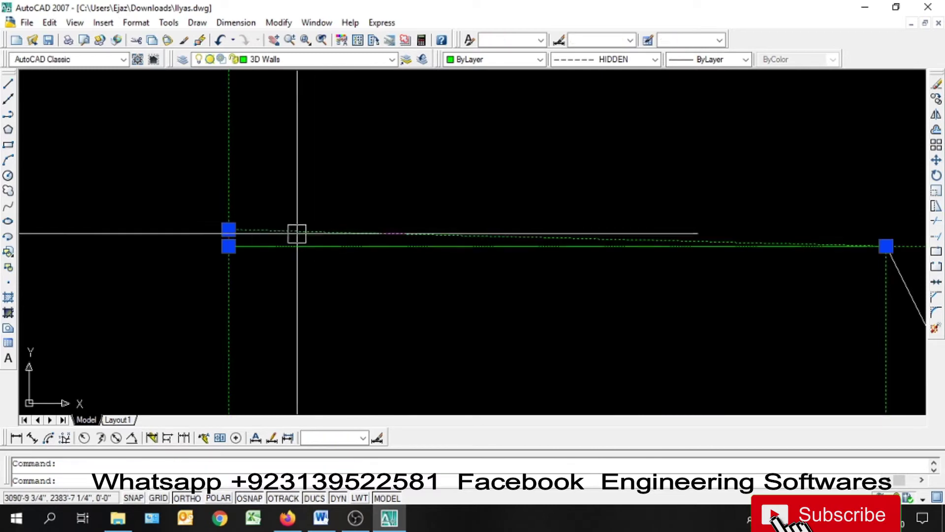
left_click(229, 229)
scroll(182, 228, "down", 4)
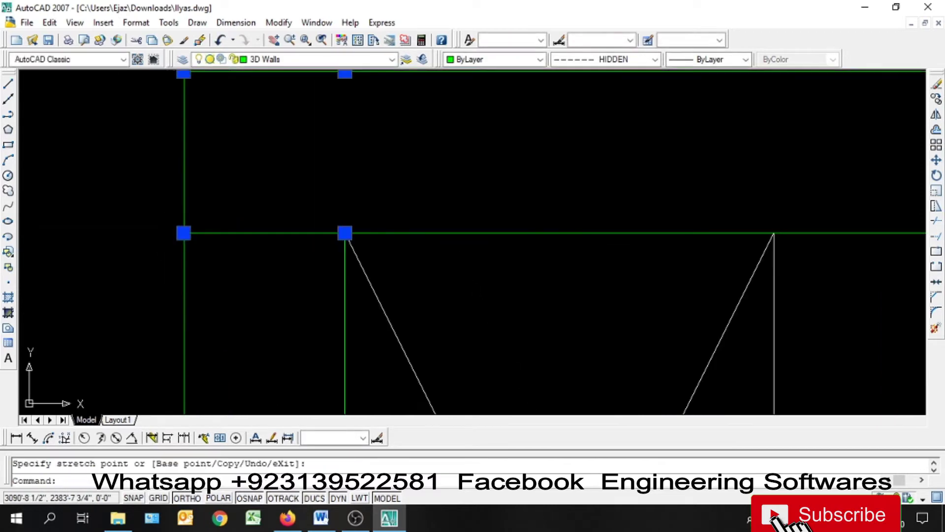
scroll(203, 228, "down", 5)
key("Escape")
key("Escape")
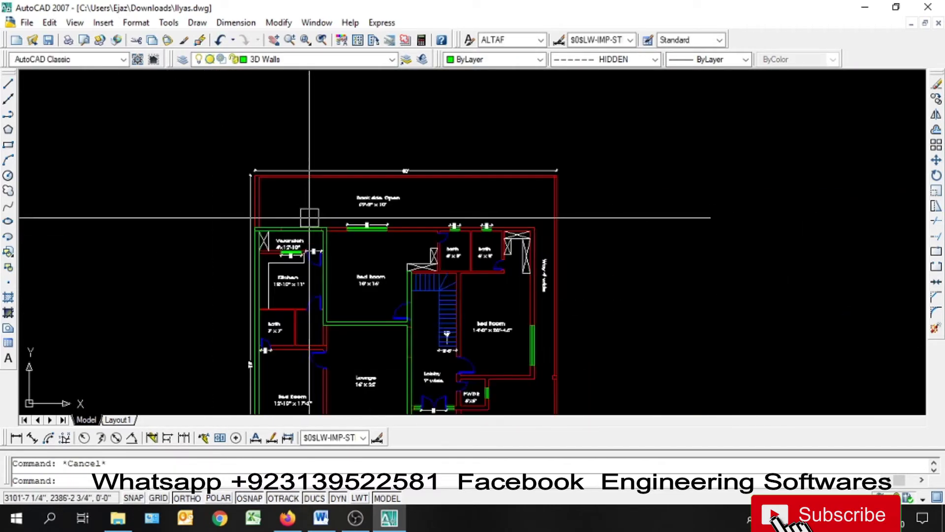
Step: Start a new polyline at the Lobby's front wall and trace around the PWDR to the 14'-0" x 20'-4.5" Bed Room's front outer corner
middle_click_drag(250, 350, 271, 269)
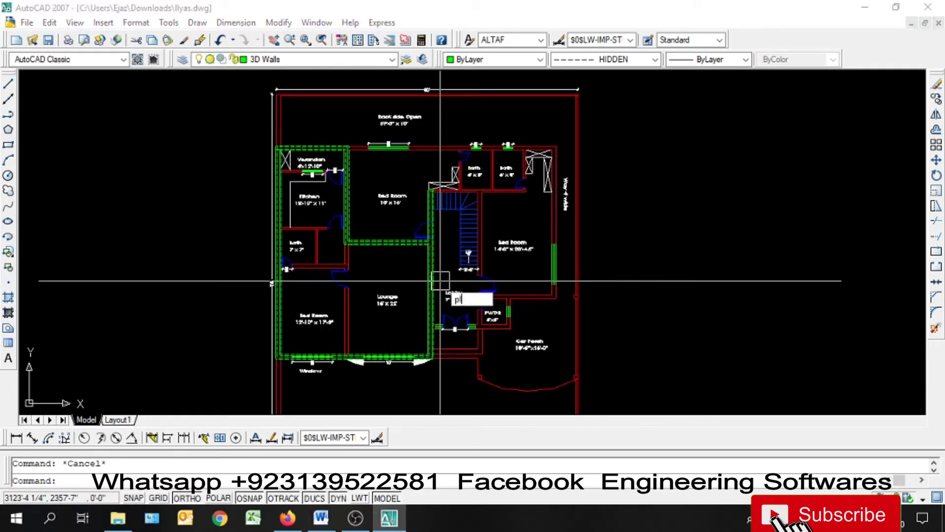
type("pl")
key("Return")
scroll(443, 355, "up", 5)
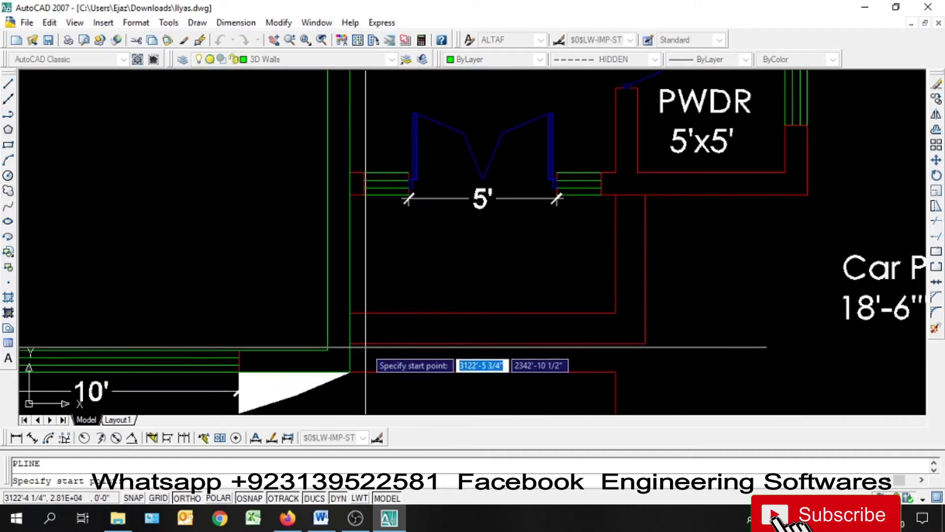
left_click(349, 195)
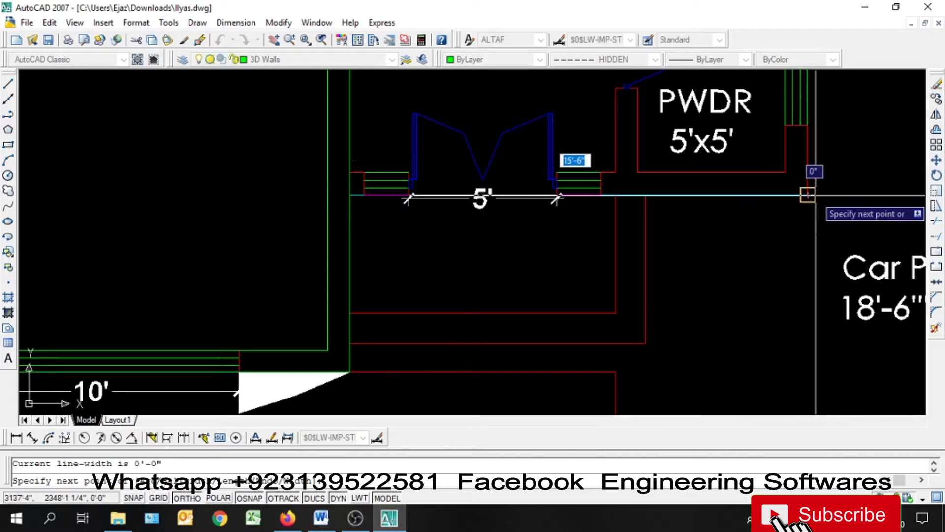
mouse_move(809, 198)
middle_mouse_down()
mouse_move(732, 217)
mouse_move(390, 355)
middle_mouse_up()
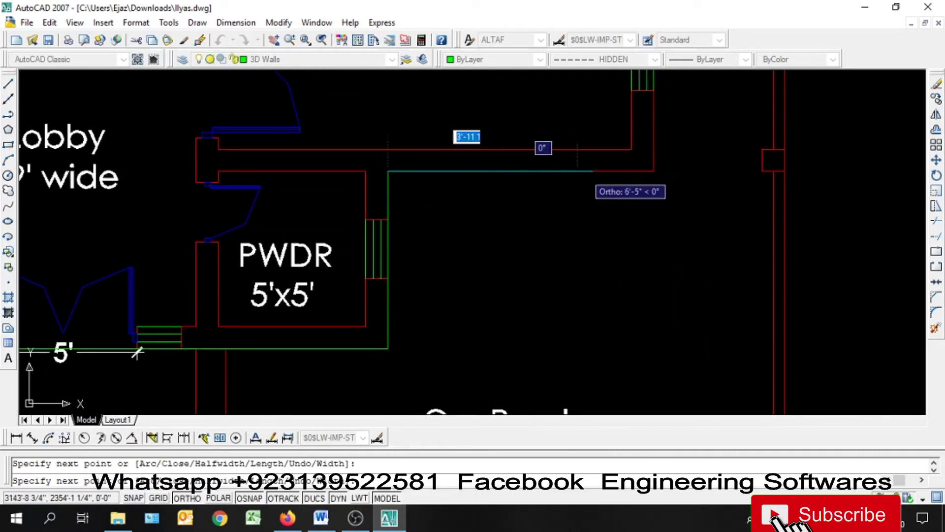
scroll(654, 186, "down", 5)
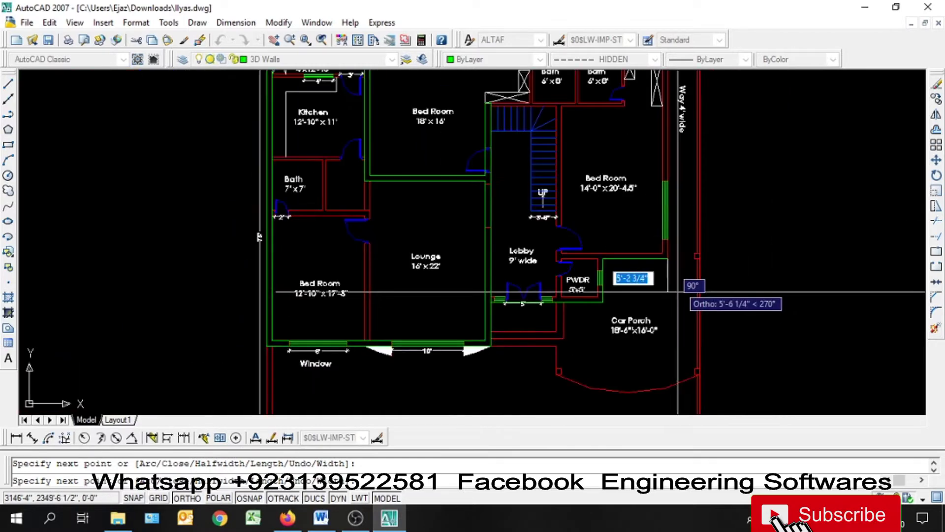
Step: Continue the polyline up that Bed Room's outer side wall and along the rear wall to the corner beside the Verandah
middle_click_drag(669, 70, 636, 295)
scroll(640, 264, "up", 5)
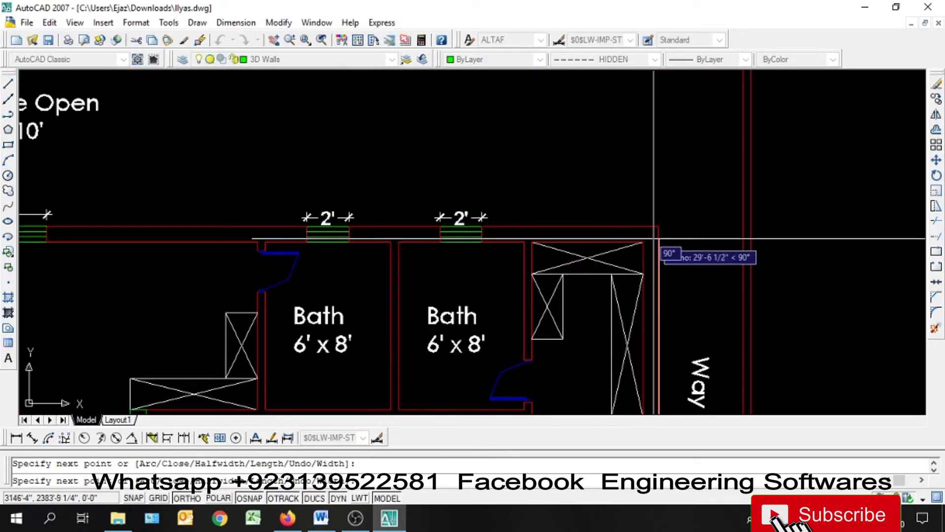
scroll(689, 231, "down", 5)
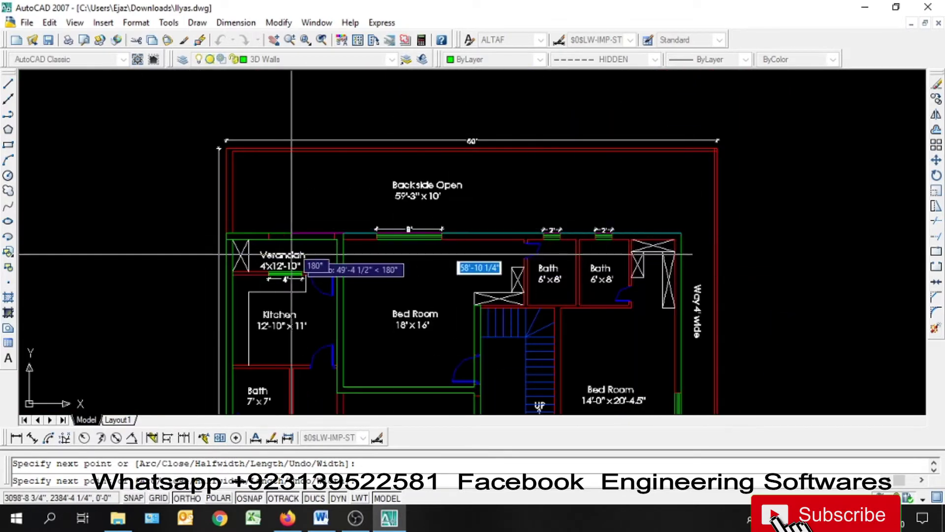
scroll(274, 249, "up", 3)
scroll(451, 268, "up", 3)
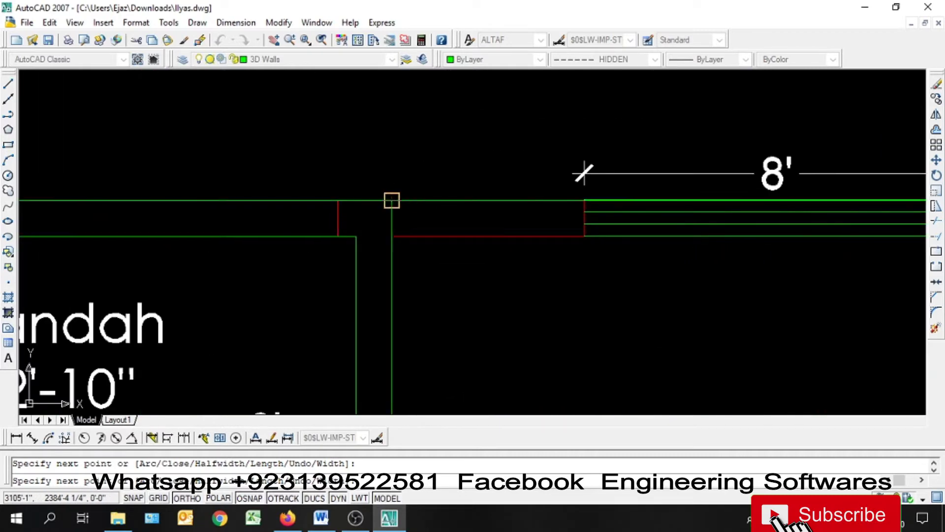
Step: Continue the polyline along the 18' x 16' Bed Room's inner rear wall, down the Bath wall, and back to the stair corner
scroll(339, 217, "down", 5)
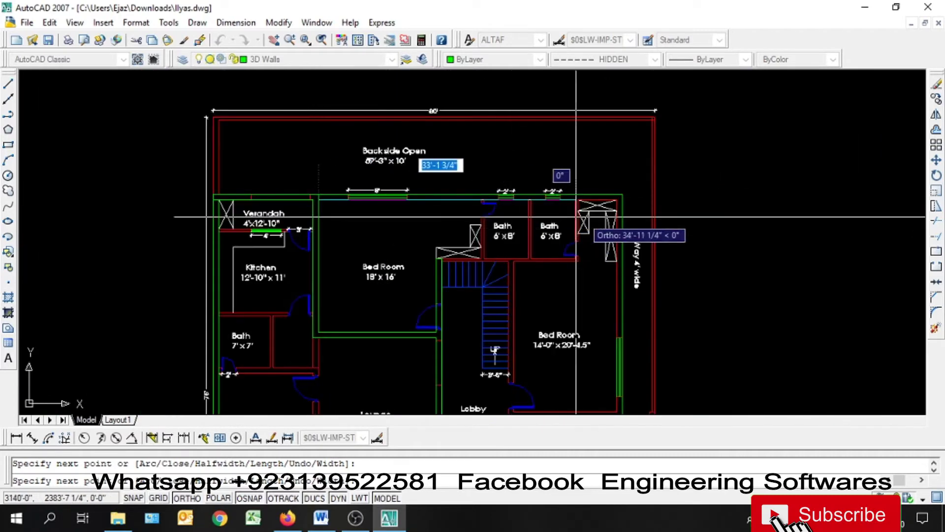
scroll(576, 217, "up", 6)
scroll(589, 176, "down", 3)
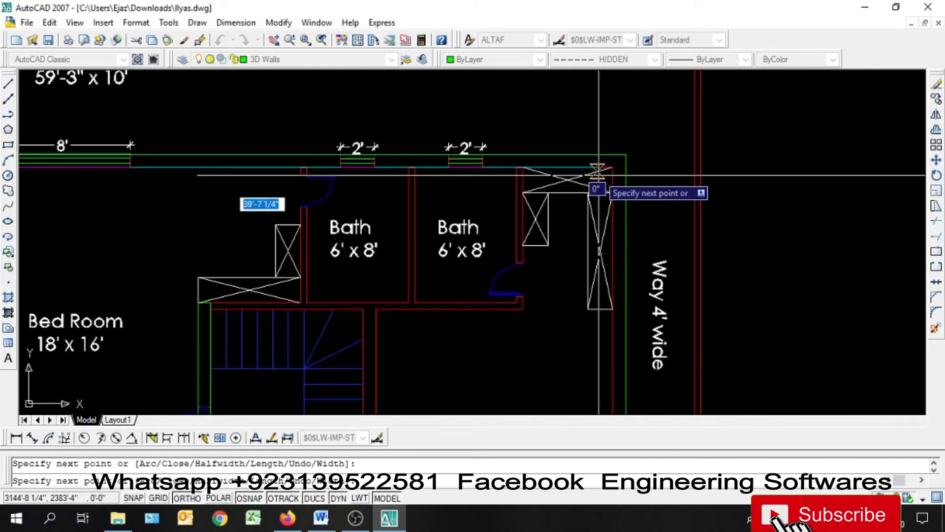
scroll(310, 167, "up", 5)
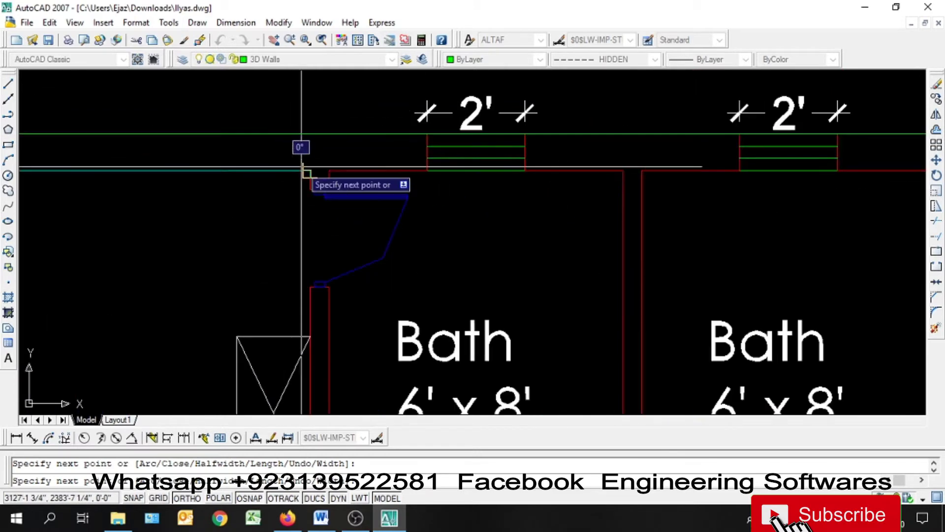
scroll(310, 171, "down", 5)
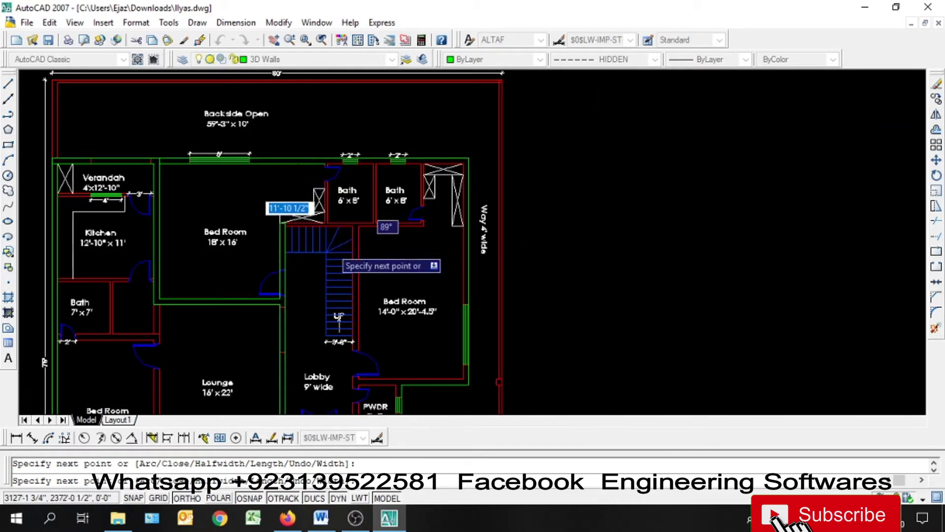
scroll(318, 209, "up", 5)
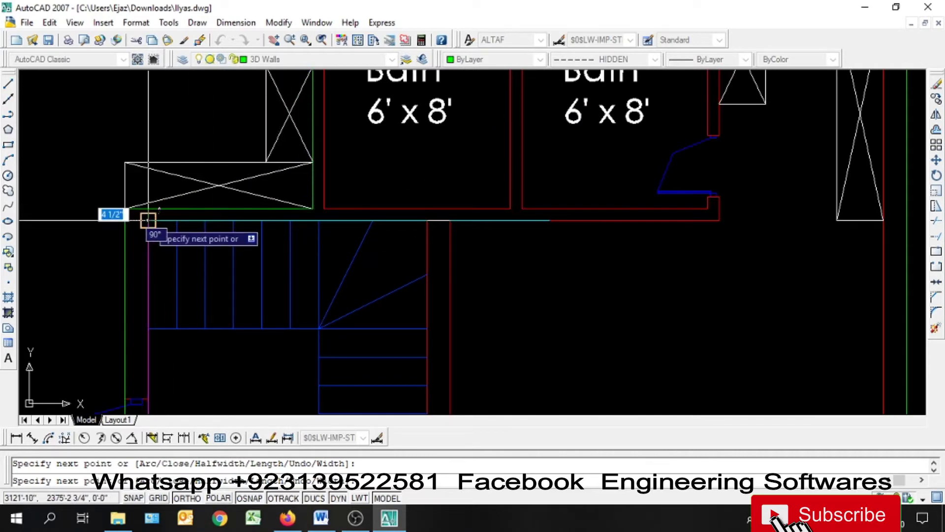
Step: Continue the polyline from the stair corner along the two 6' x 8' Baths' front wall and up the outer Bath side wall
scroll(147, 220, "down", 4)
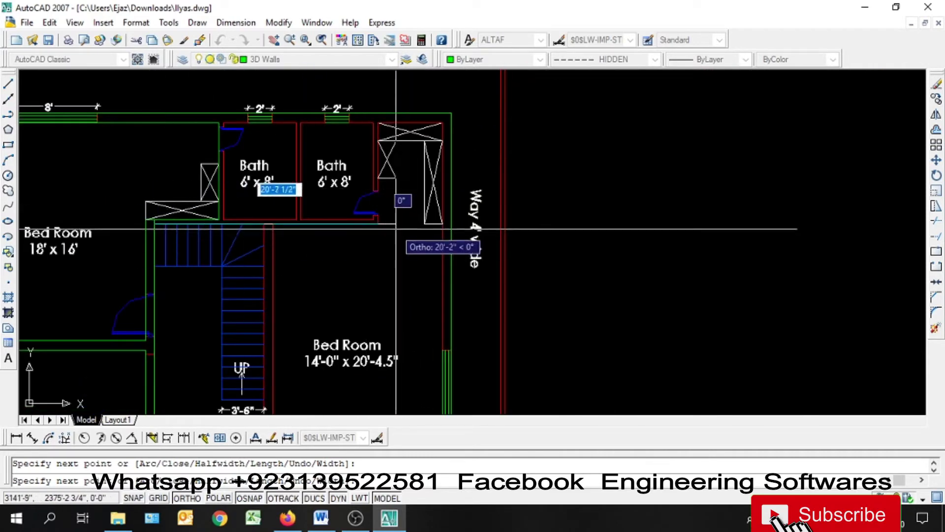
scroll(405, 229, "up", 3)
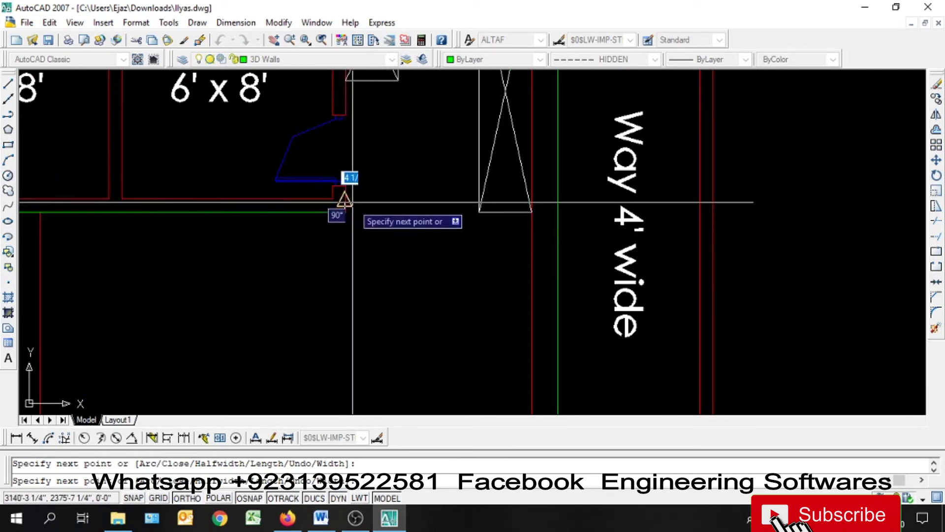
scroll(344, 217, "down", 5)
scroll(373, 168, "up", 4)
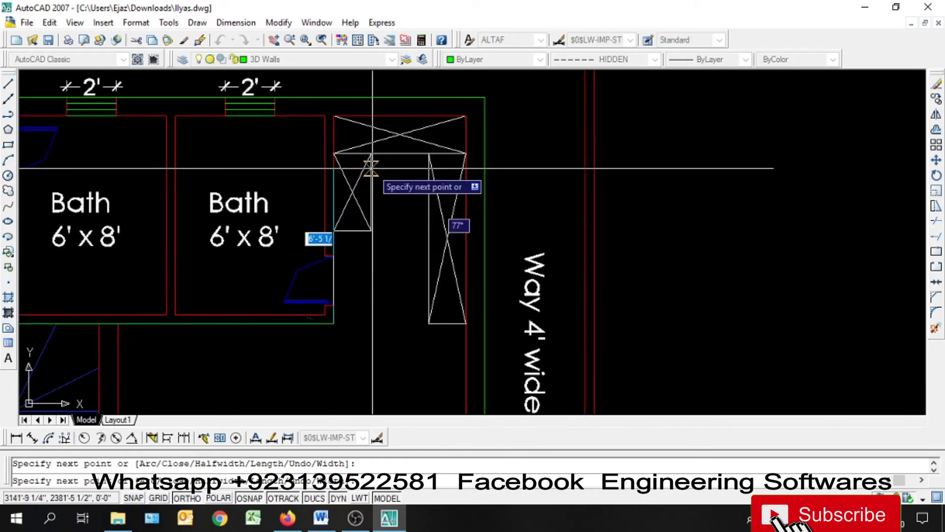
left_click(334, 115)
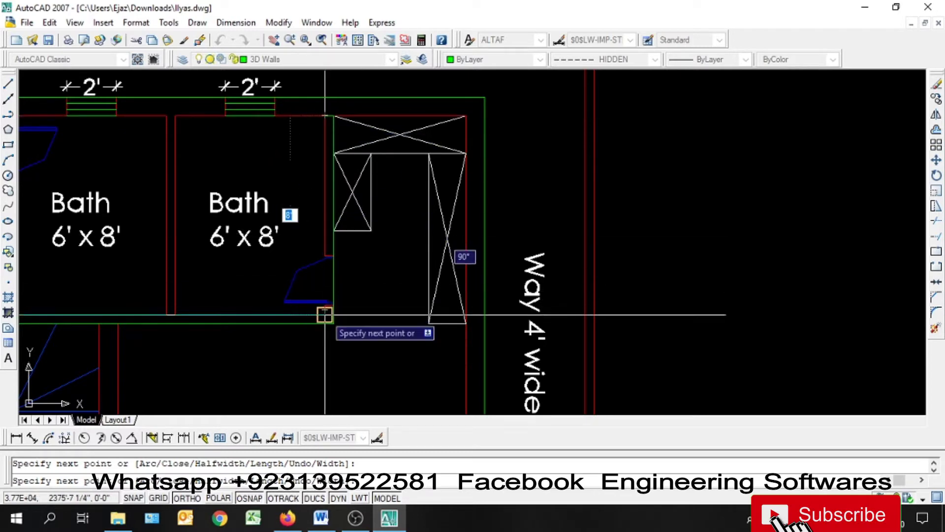
Step: Continue the polyline around the inner faces of both 6' x 8' Baths, including both sides of their dividing wall
left_click(325, 315)
left_click(176, 314)
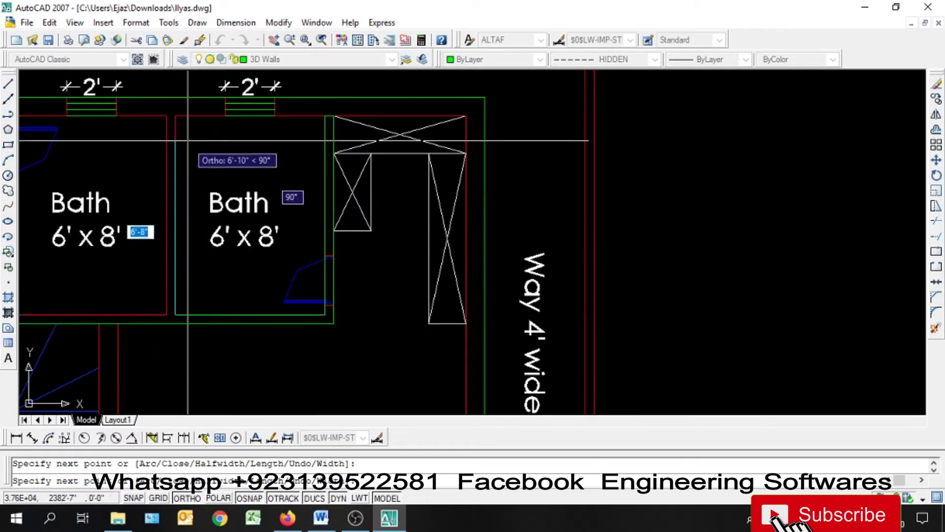
left_click(166, 116)
left_click(167, 314)
middle_click_drag(152, 315, 564, 359)
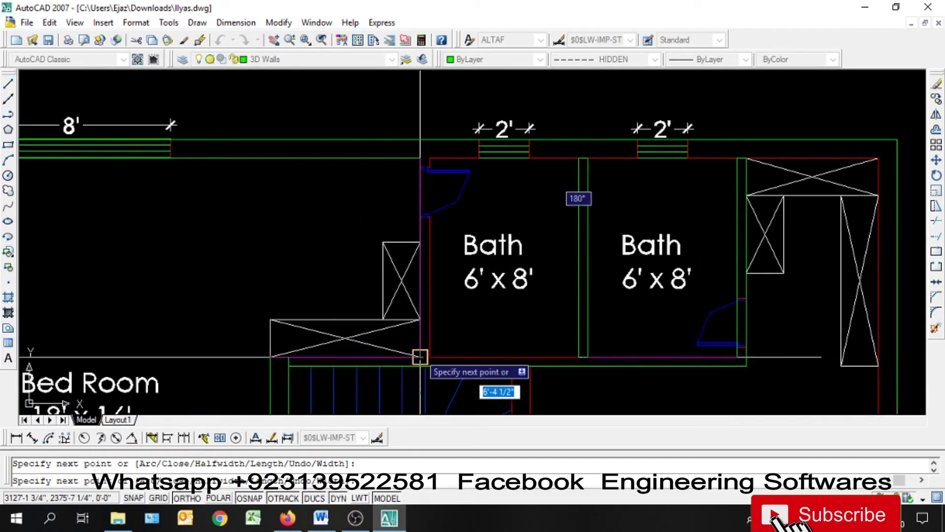
left_click(429, 356)
left_click(429, 158)
Step: Continue the polyline along the 14'-0" x 20'-4.5" Bed Room's inner rear, outer side and front walls to the Lobby wall
middle_click_drag(714, 204, 335, 227)
scroll(448, 210, "up", 3)
left_click(496, 202)
scroll(493, 207, "down", 6)
scroll(502, 192, "up", 2)
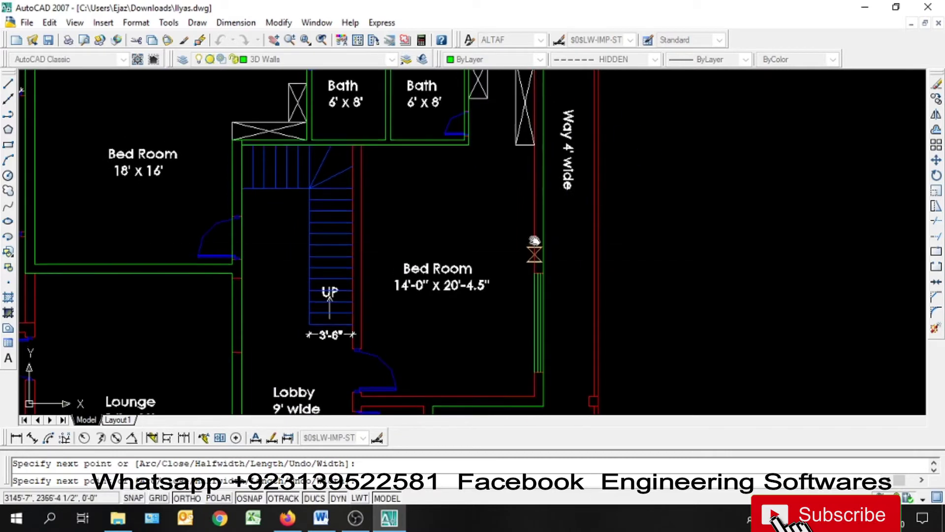
middle_click_drag(534, 256, 534, 147)
left_click(534, 289)
scroll(365, 296, "up", 4)
left_click(360, 283)
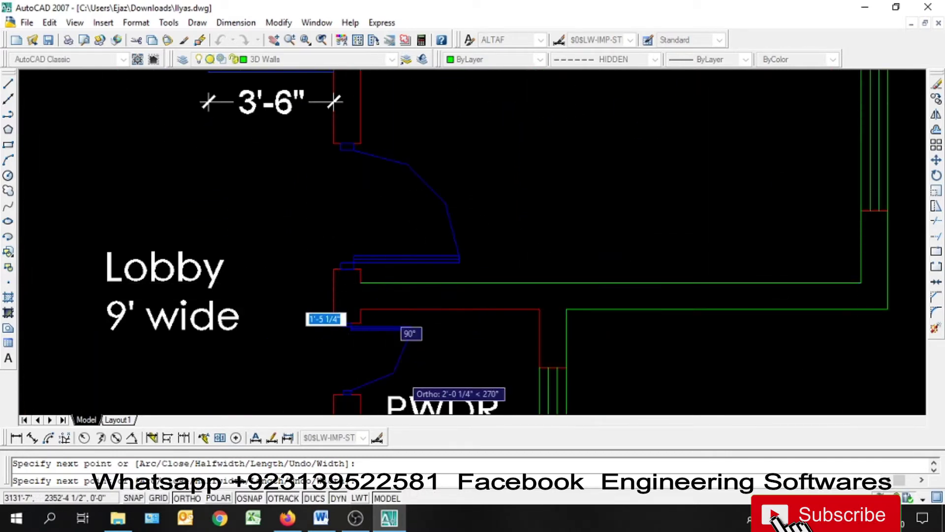
Step: Continue the polyline up that Bed Room's stair-side wall, across its top at the Bath wall, and down the stair side toward the PWDR
scroll(401, 325, "down", 5)
scroll(380, 266, "up", 6)
scroll(380, 266, "up", 3)
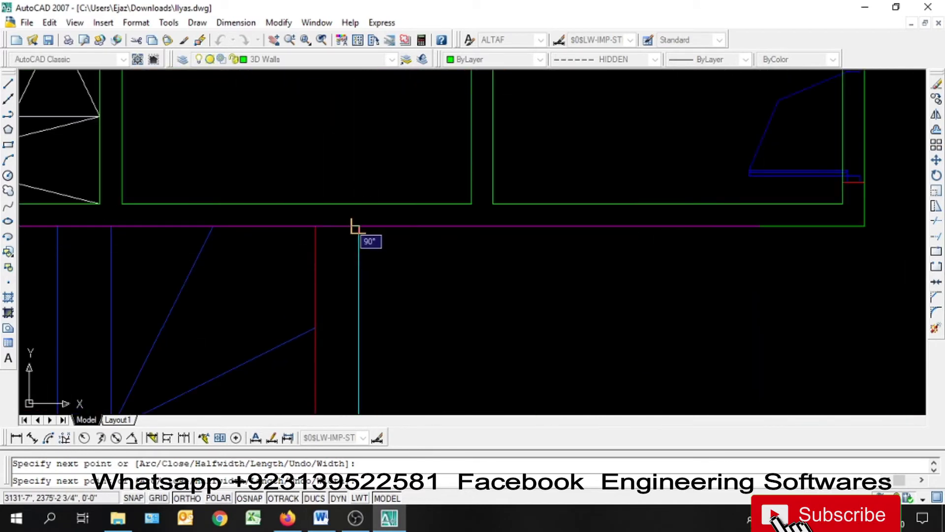
left_click(315, 226)
scroll(314, 185, "down", 8)
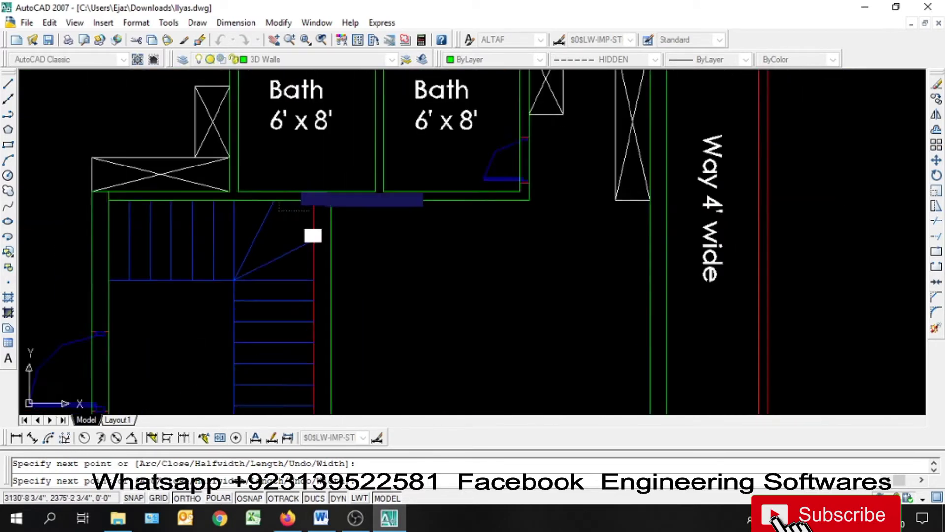
middle_click_drag(306, 268, 351, 168)
scroll(355, 274, "up", 2)
scroll(366, 308, "up", 2)
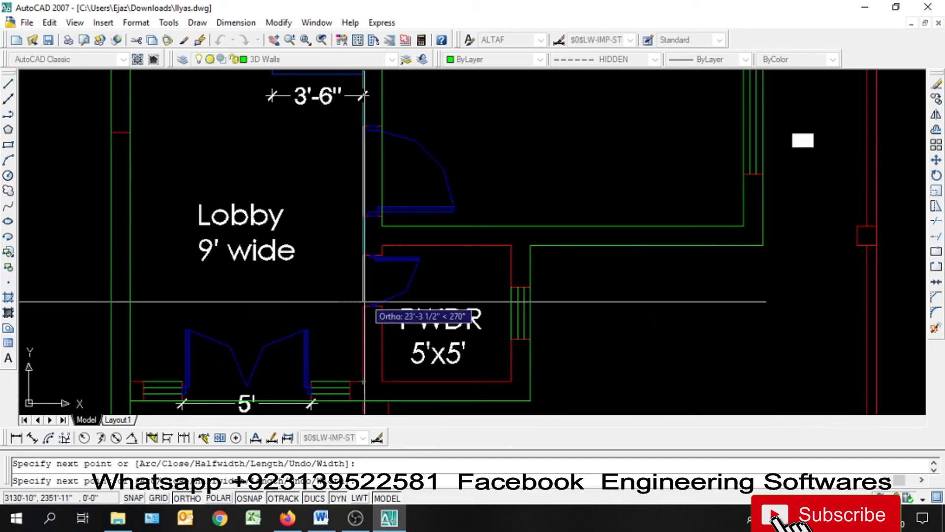
Step: Continue the polyline around the inside of the 5' x 5' PWDR and back to the Lobby's side wall
scroll(367, 241, "up", 2)
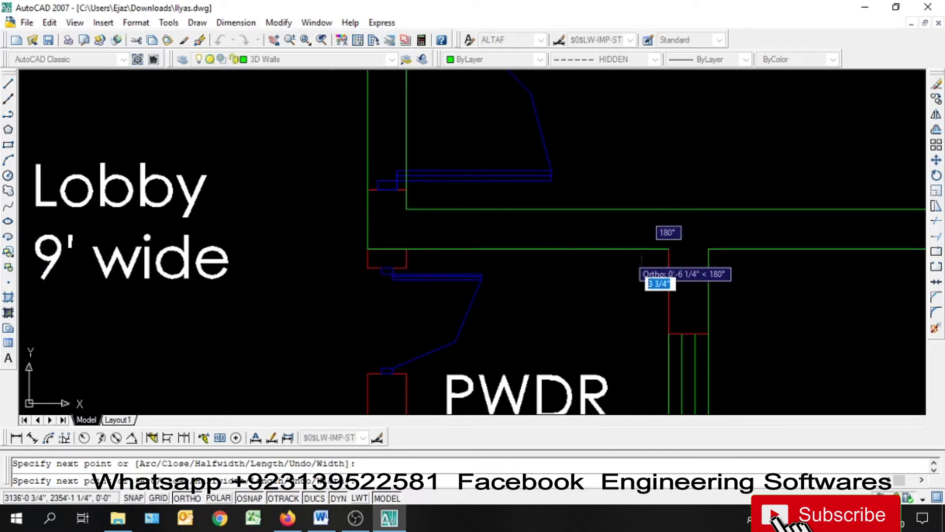
scroll(642, 255, "down", 1)
scroll(407, 211, "down", 2)
left_click(516, 340)
left_click(413, 339)
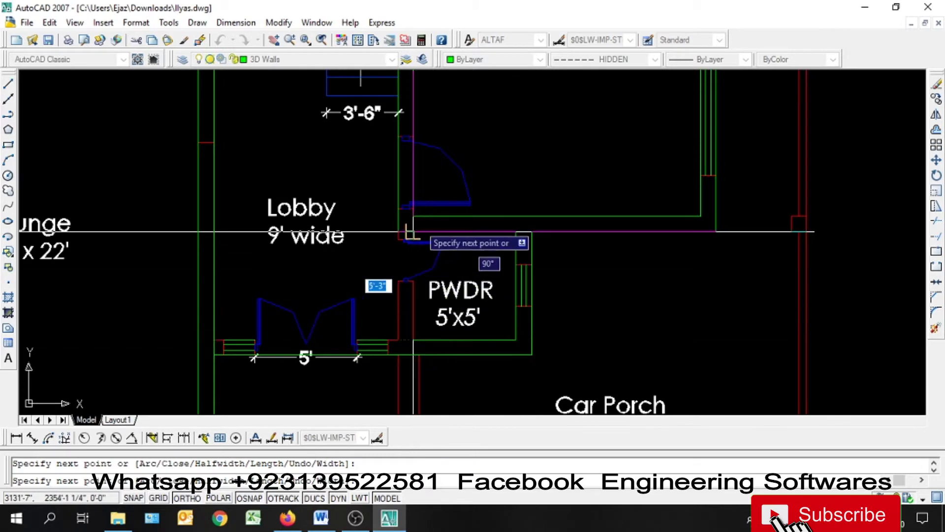
scroll(412, 231, "up", 1)
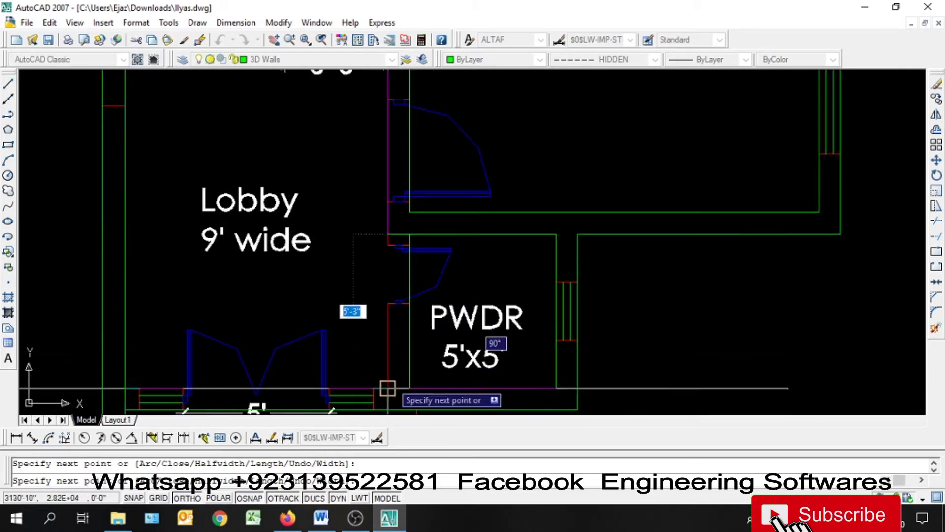
Step: Continue the polyline along the Lobby's inner front wall to its outer face beside the Lounge, and finish it there
middle_click_drag(275, 347, 521, 292)
scroll(402, 329, "up", 2)
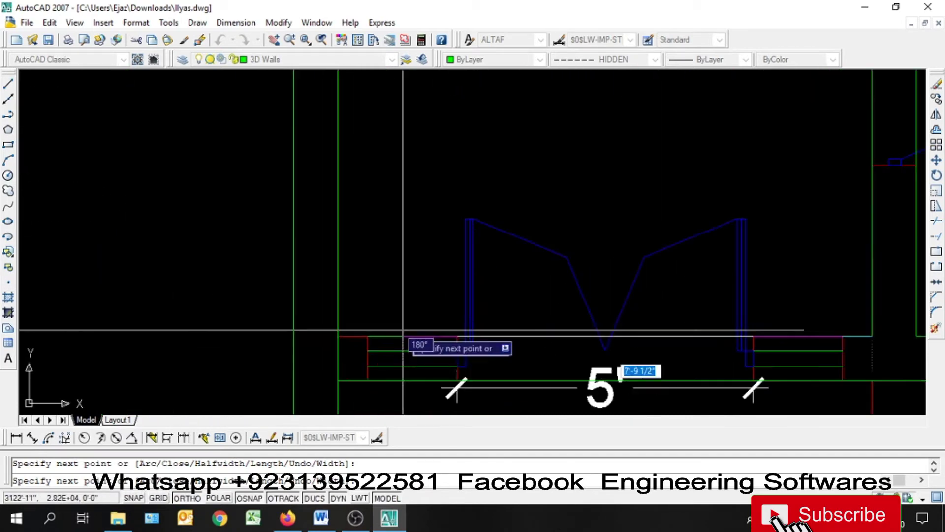
left_click(330, 337)
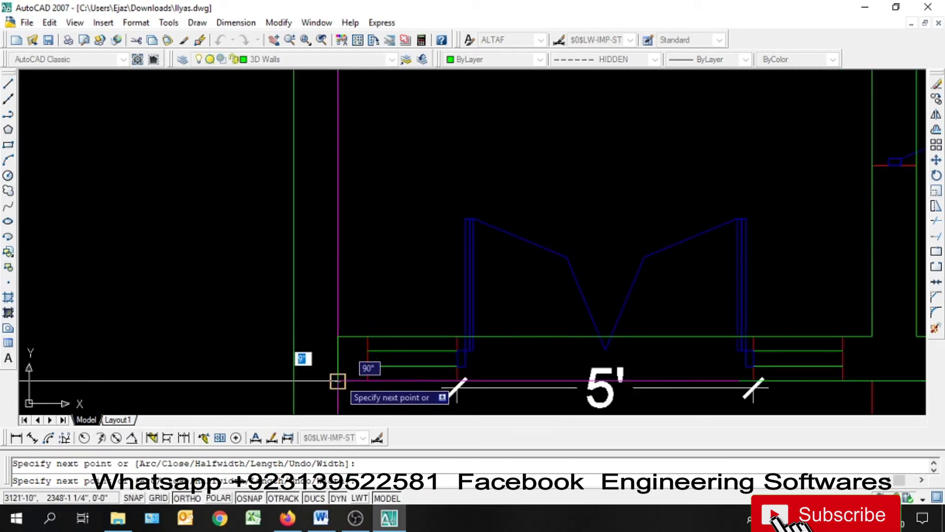
scroll(340, 251, "down", 6)
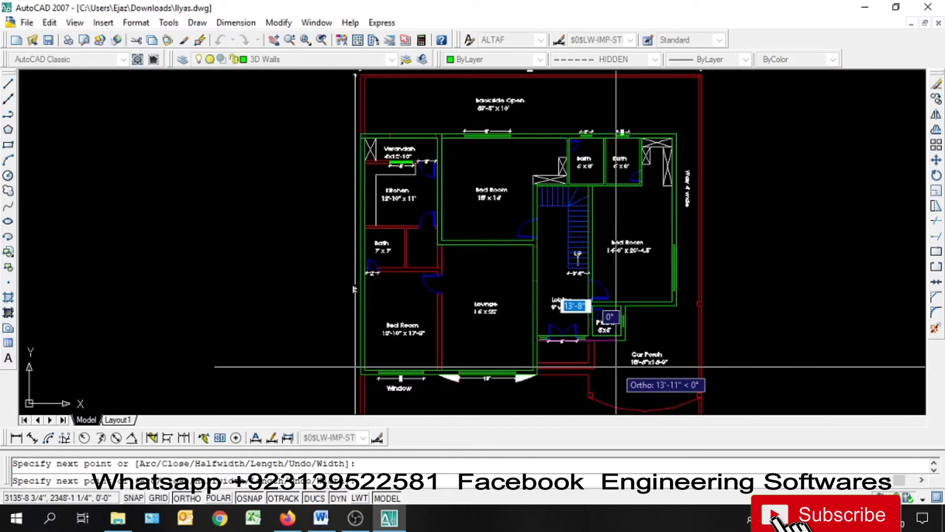
key("Return")
Step: Draw a rectangle over the full length of the wall between the Verandah and the Kitchen
scroll(363, 113, "up", 5)
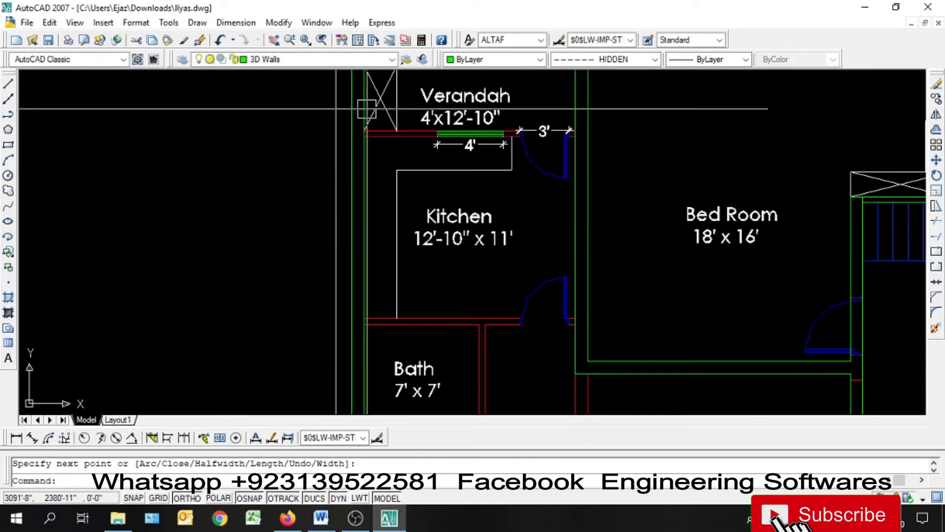
scroll(280, 179, "up", 2)
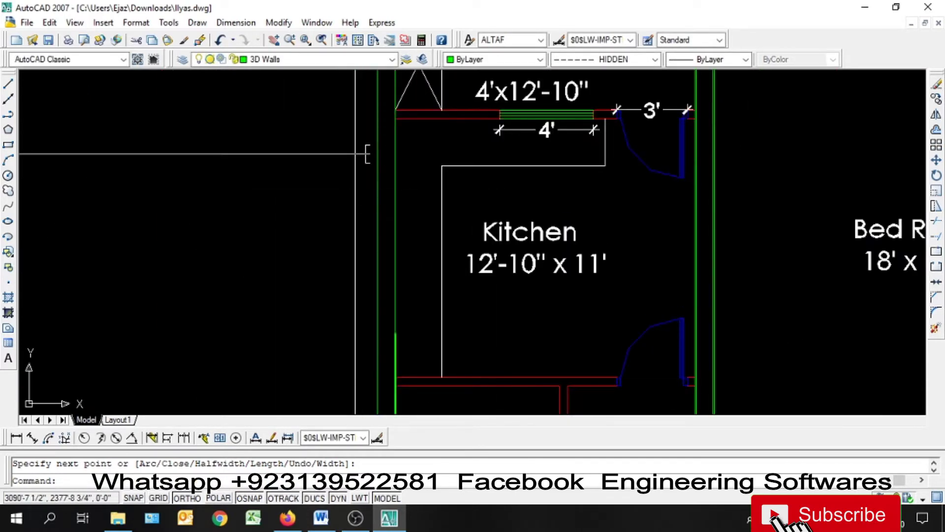
key("Return")
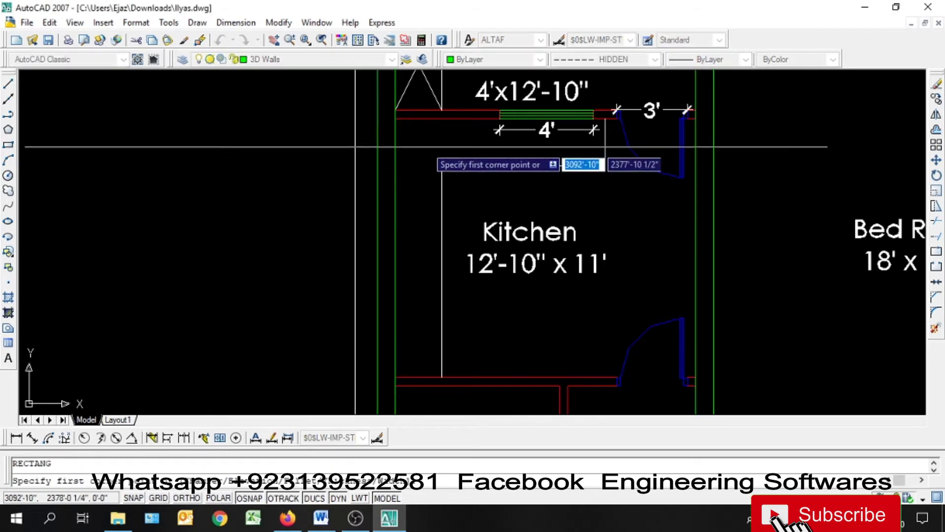
left_click(395, 117)
scroll(695, 121, "up", 3)
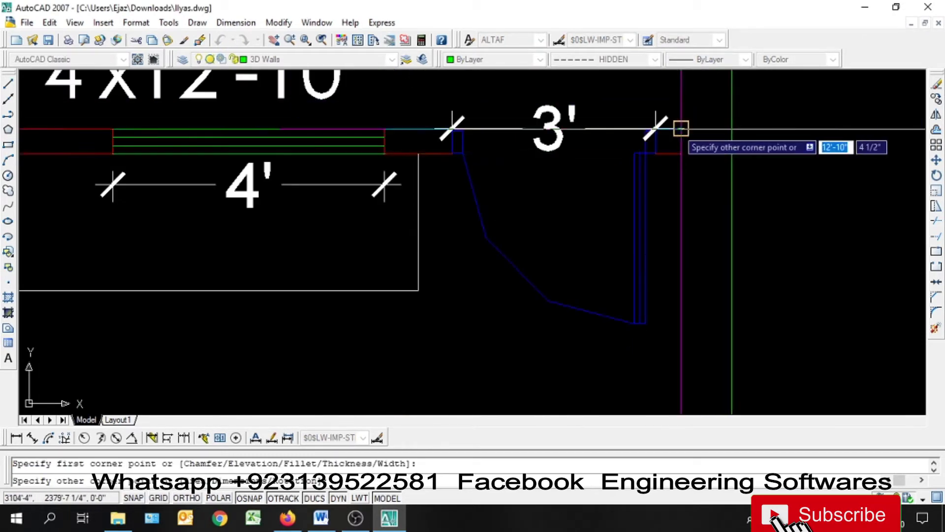
left_click(633, 143)
Step: Draw a rectangle over the full length of the wall between the Kitchen and the 7' x 7' Bath
scroll(532, 276, "down", 4)
scroll(532, 277, "up", 4)
key("Return")
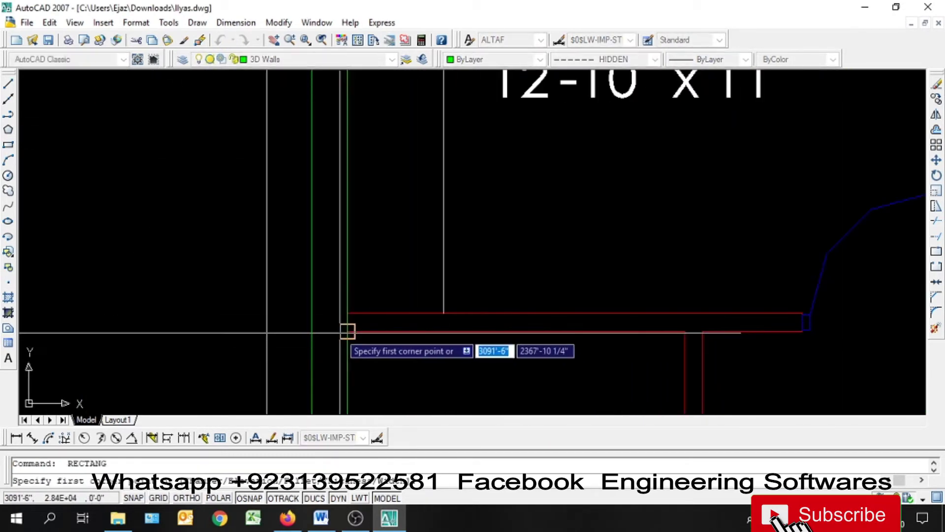
scroll(340, 333, "down", 5)
scroll(593, 326, "up", 6)
left_click(565, 301)
Step: Draw a rectangle over the side wall separating the 7' x 7' Bath from the small passage beside it
key("Return")
left_click(271, 320)
scroll(270, 321, "down", 5)
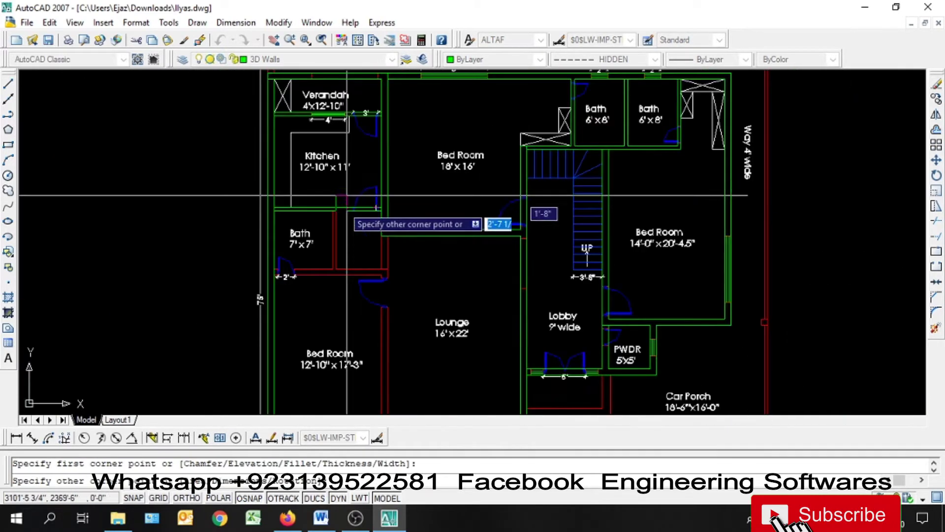
scroll(328, 273, "up", 5)
left_click(327, 249)
Step: Draw a rectangle over the wall between the Lounge and the 12'-10" x 17'-3" Bed Room, down to the front wall
key("Return")
left_click(491, 151)
scroll(491, 150, "down", 5)
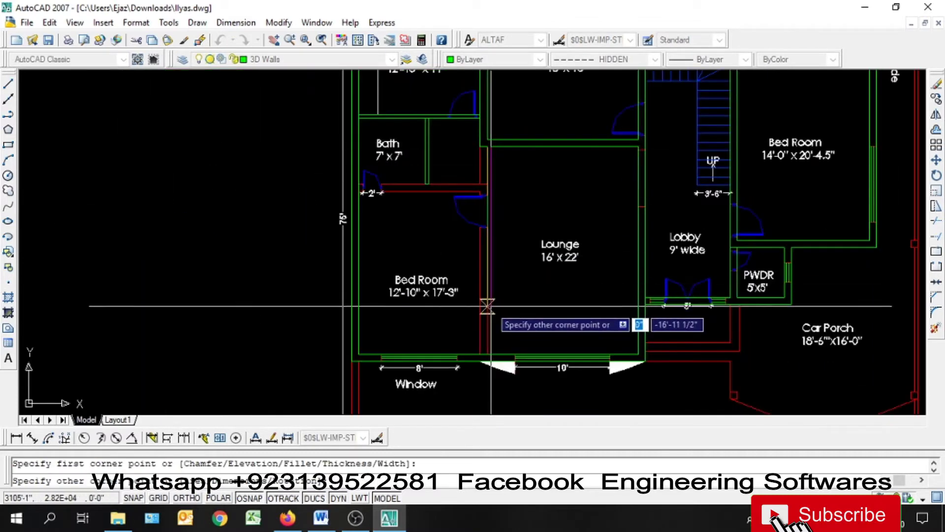
scroll(487, 356, "up", 5)
left_click(473, 352)
Step: Start a rectangle for the wall between the 7' x 7' Bath and the 12'-10" x 17'-3" Bed Room
scroll(473, 352, "down", 5)
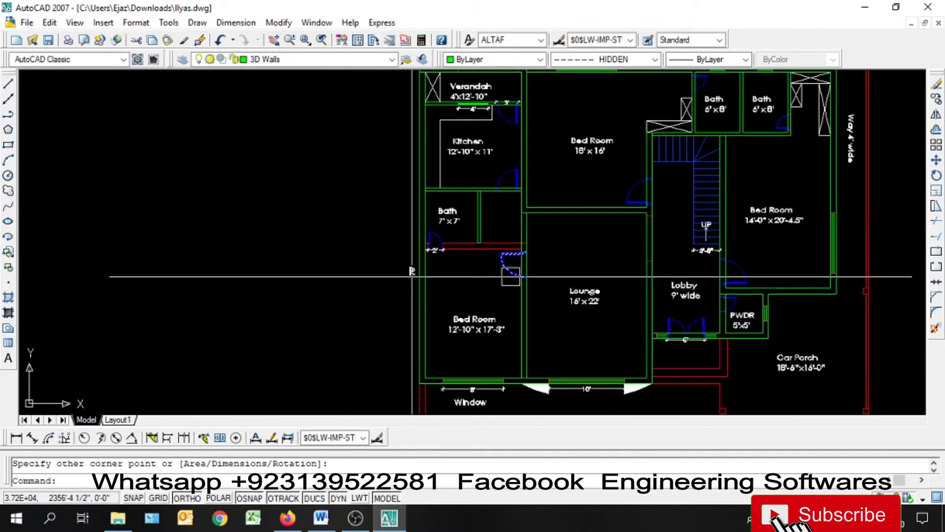
scroll(534, 246, "up", 5)
key("Return")
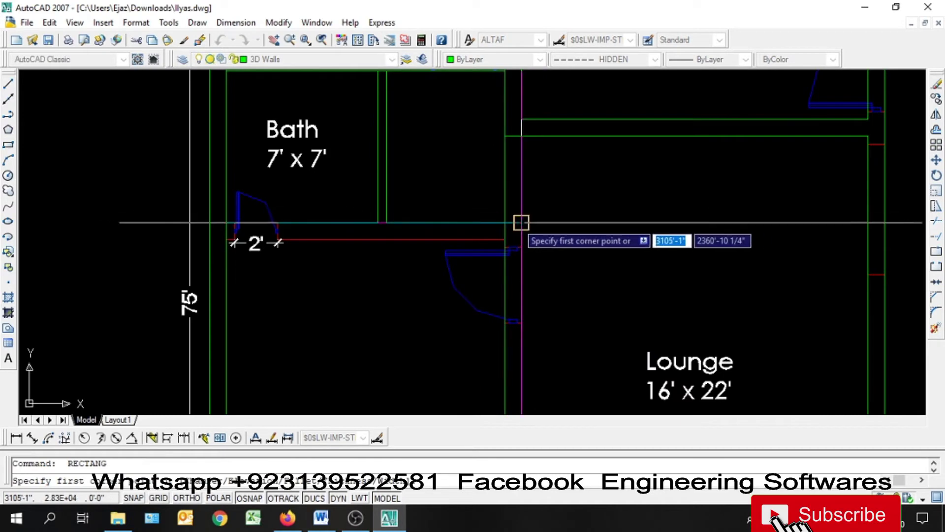